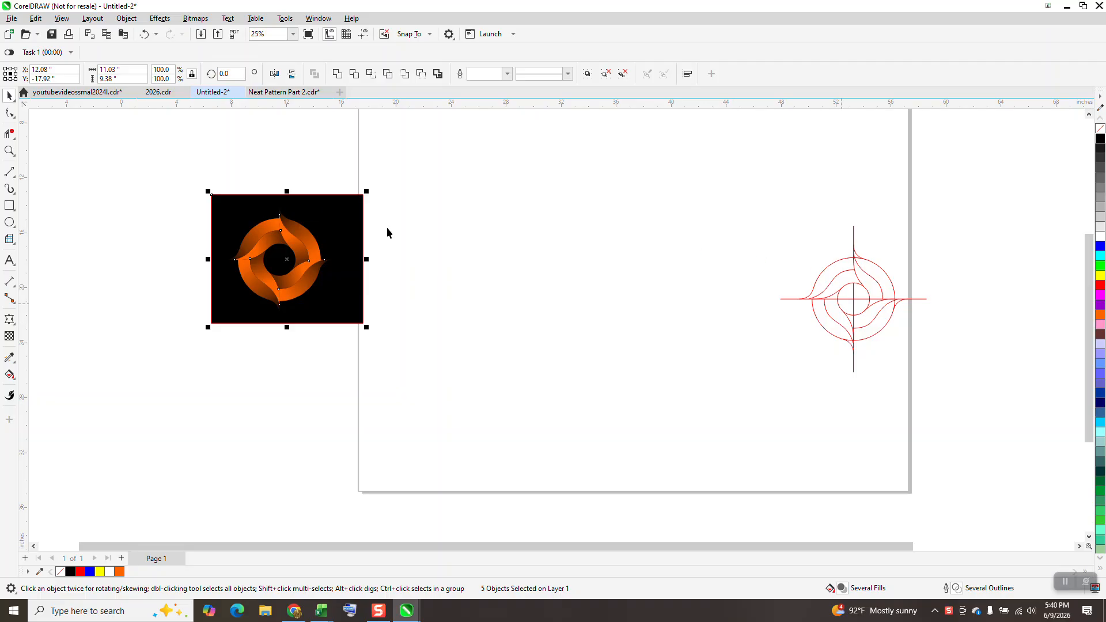
Draw a circle about 8.81 inches across beside the reference outline and add a concentric copy about 3.31 inches across inside it.
left_click(9, 151)
left_click_drag(779, 219, 930, 368)
scroll(635, 302, "down", 5)
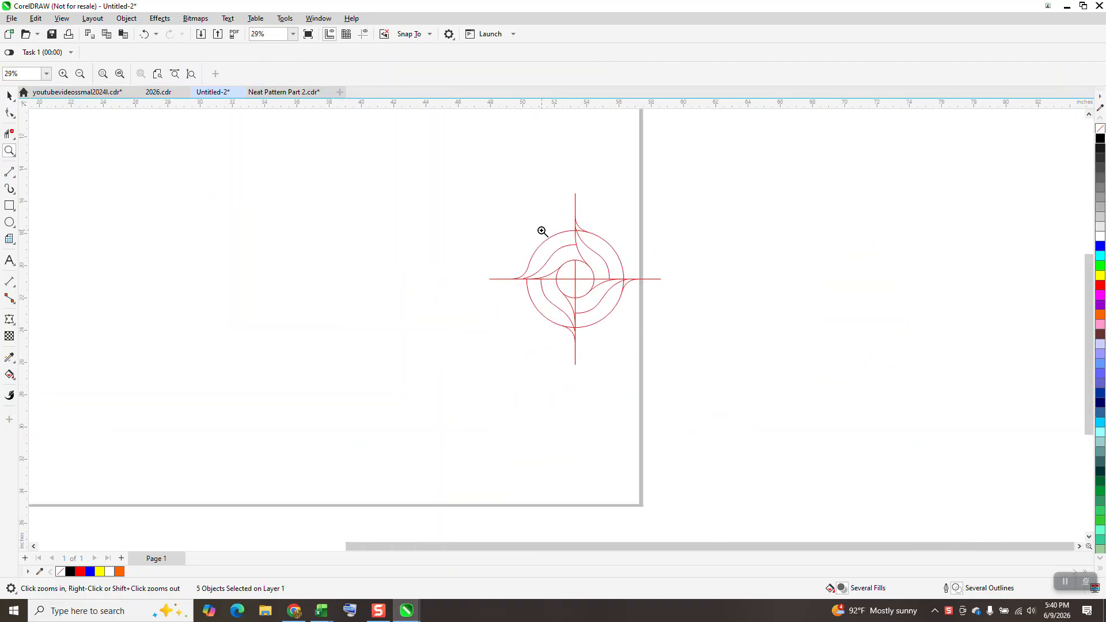
scroll(400, 262, "down", 1)
key("F7")
left_click_drag(397, 224, 328, 316)
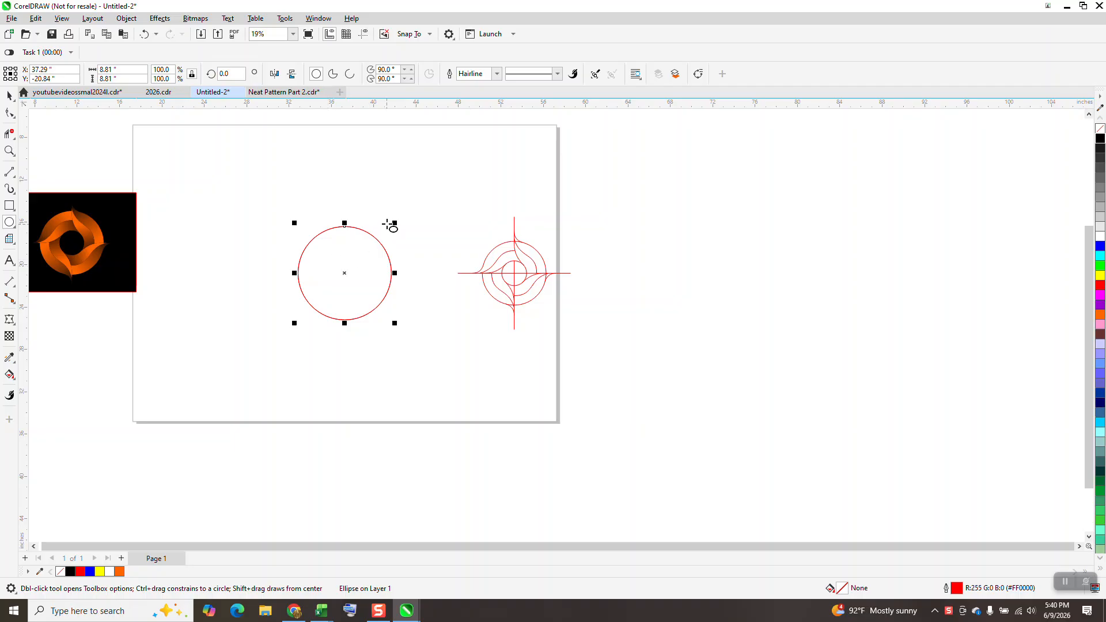
left_click_drag(394, 224, 377, 251)
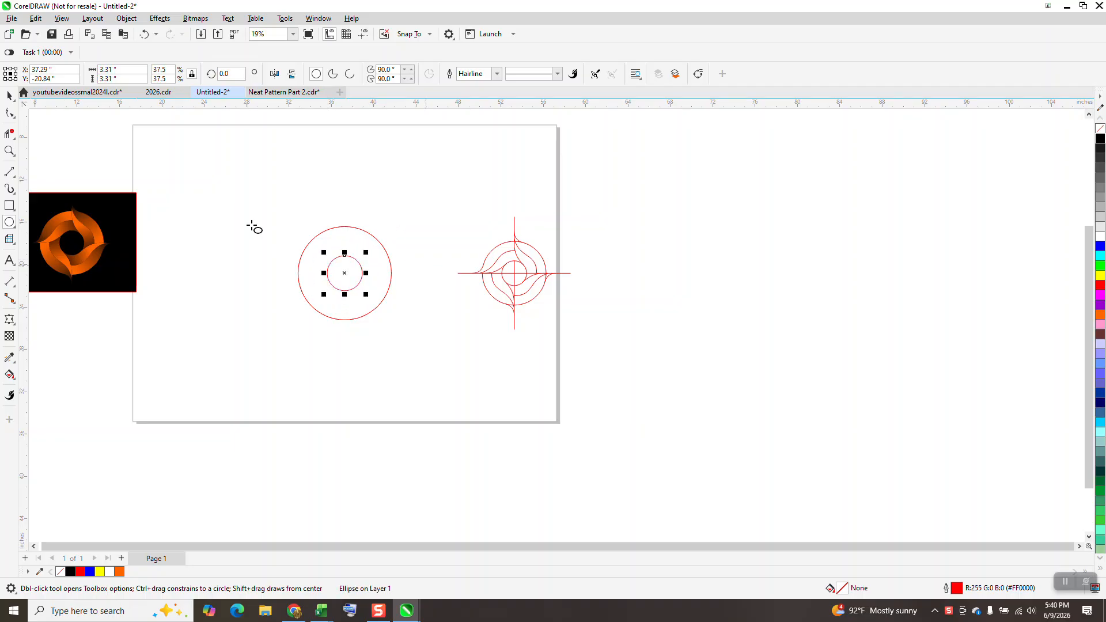
Draw a vertical line about 21.07 inches long centred on the circles and add a copy rotated 90 degrees to form a cross.
left_click(9, 171)
left_click_drag(272, 148, 250, 373)
key("p")
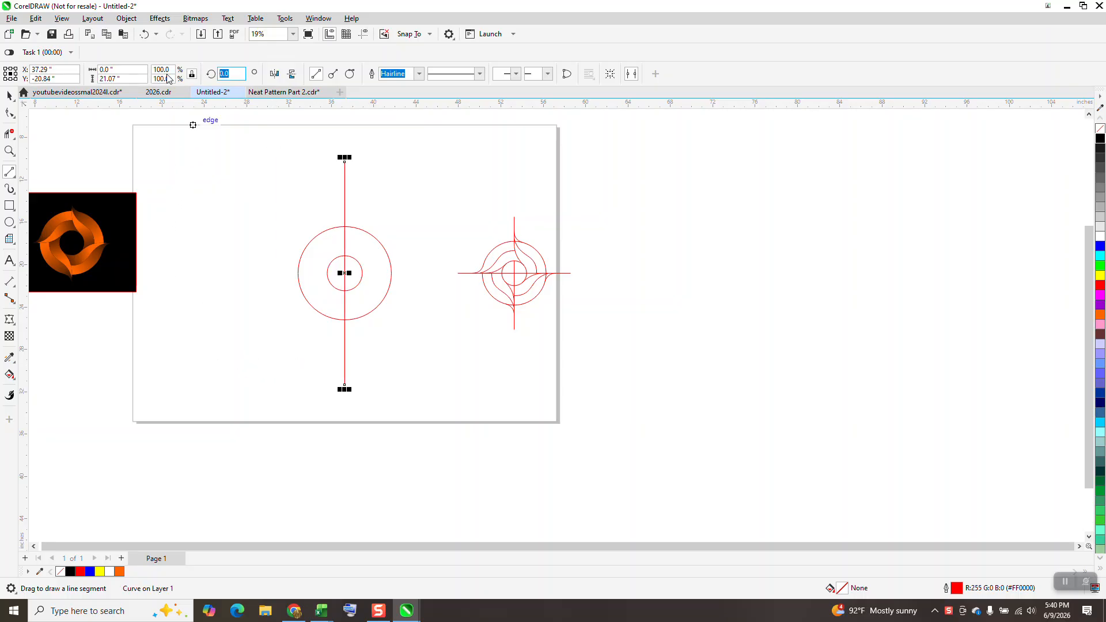
type("90")
key("Return")
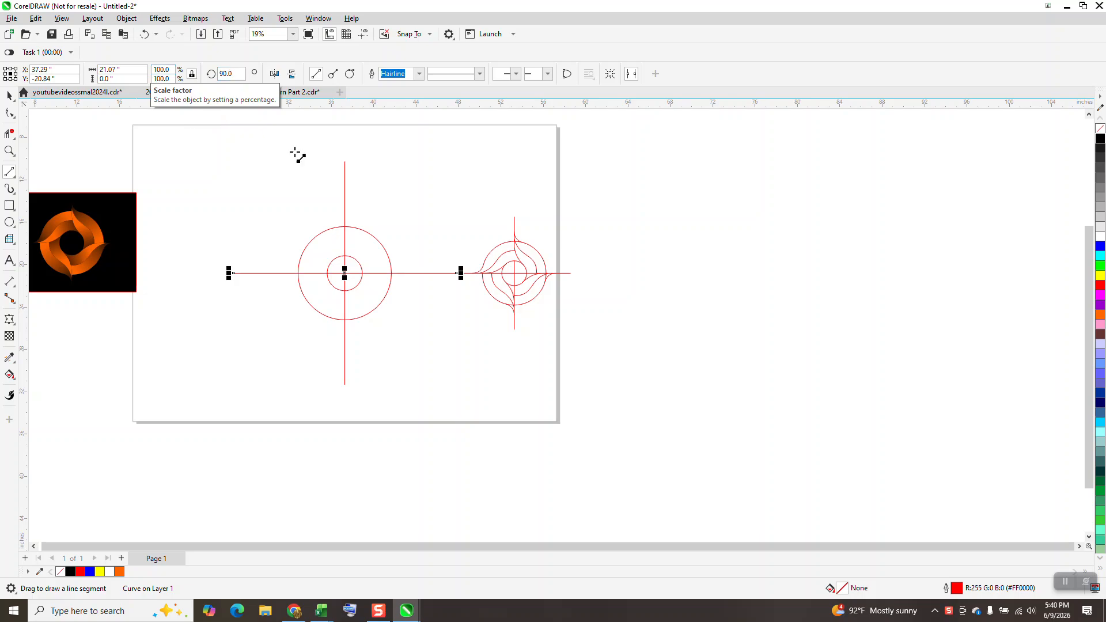
Draw a concave 3-point curve about 2.56 by 1.15 inches from the outer circle's left side to the horizontal line, and remove the circle segment beneath it.
left_click(9, 152)
left_click(8, 153)
left_click_drag(214, 240, 462, 365)
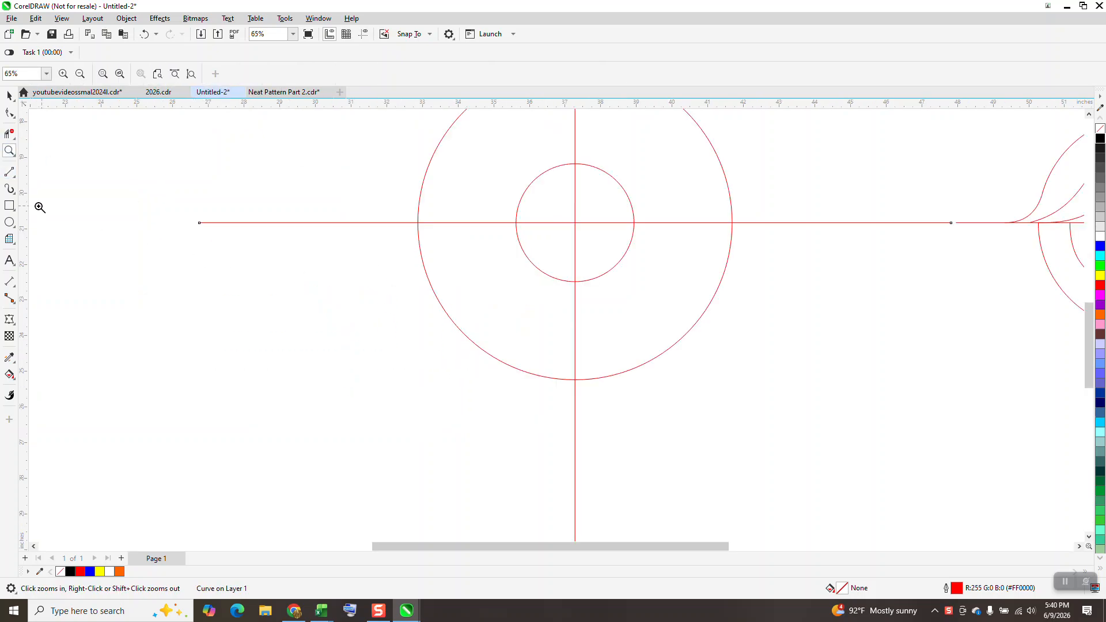
left_click(9, 171)
left_click(52, 250)
left_click_drag(424, 182, 333, 223)
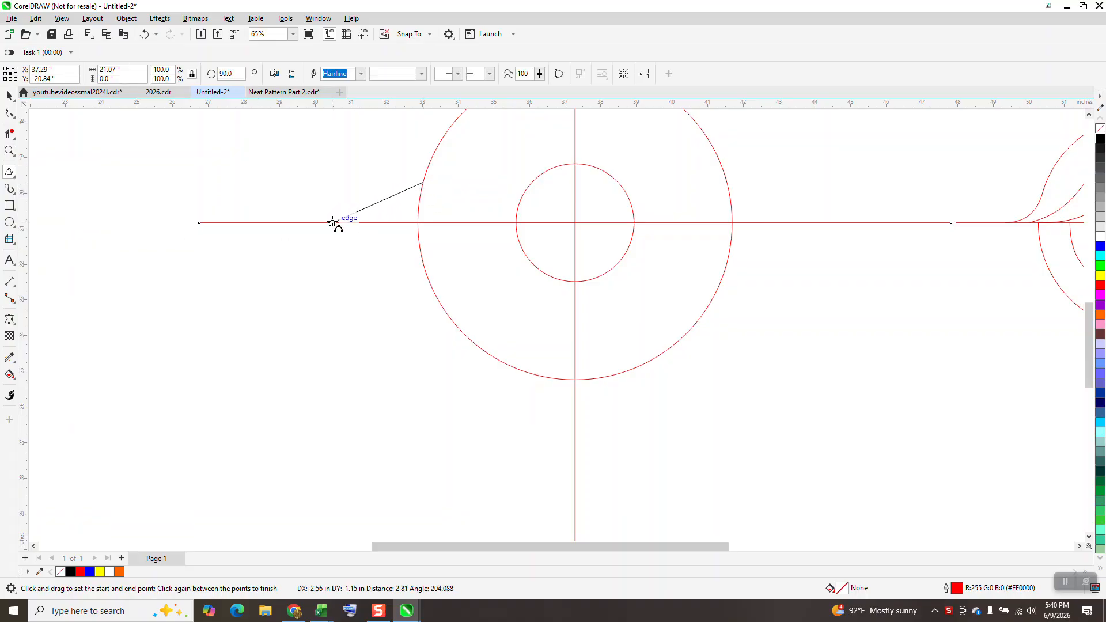
left_click(397, 210)
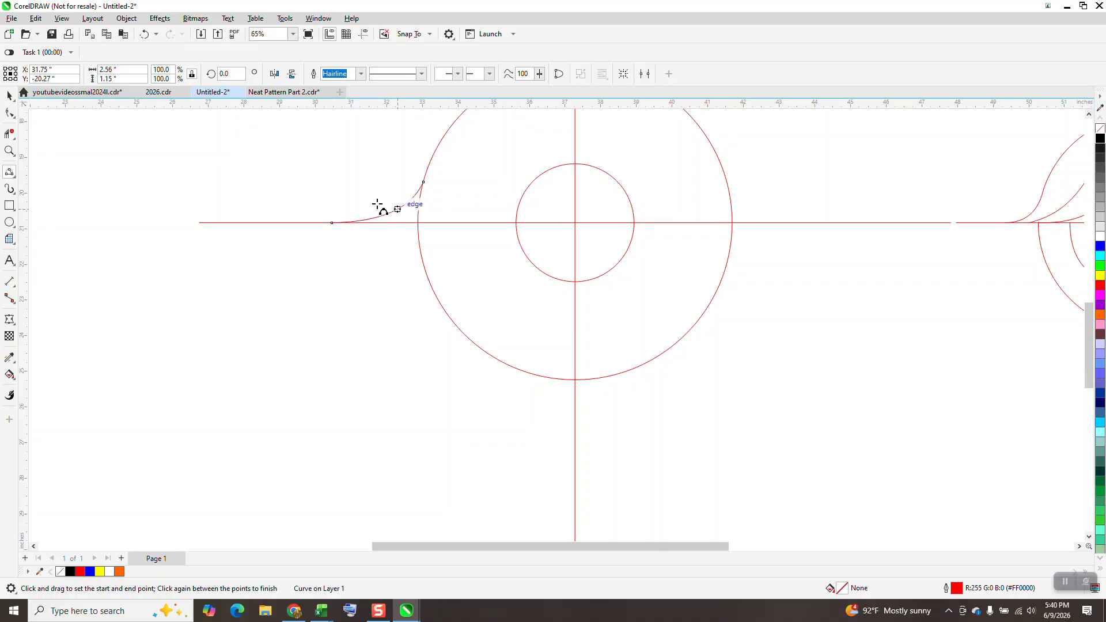
left_click(9, 133)
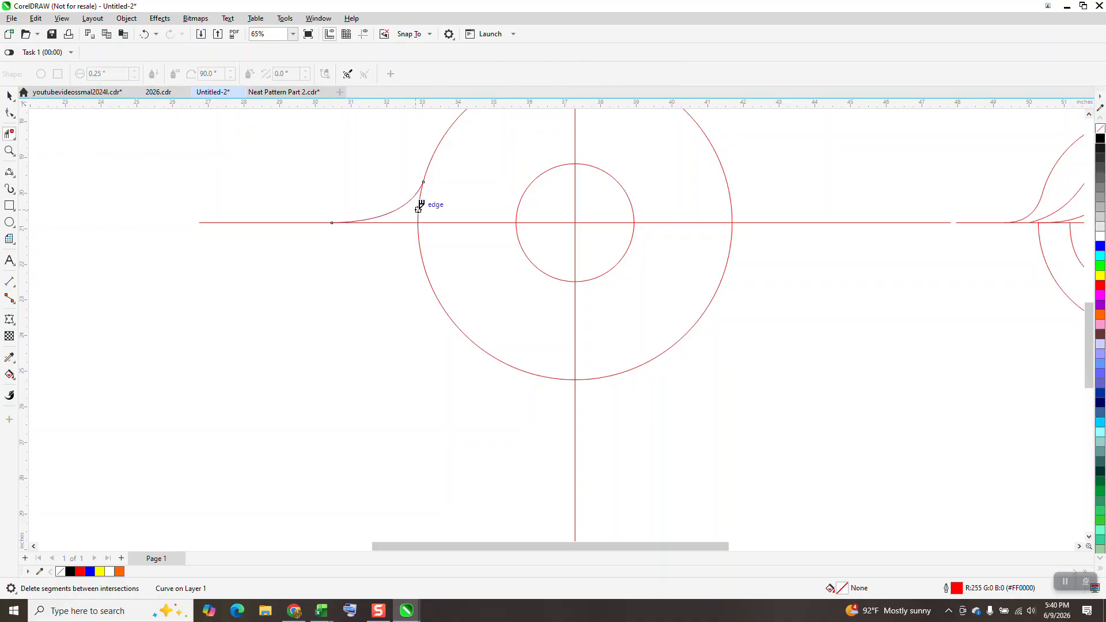
scroll(351, 328, "down", 2)
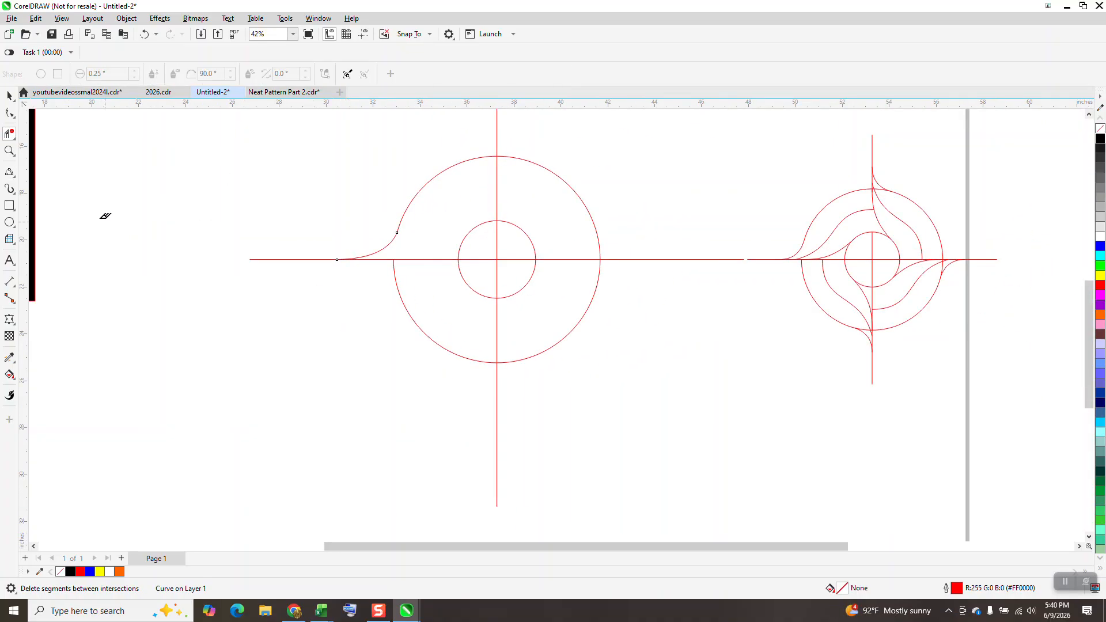
left_click(14, 176)
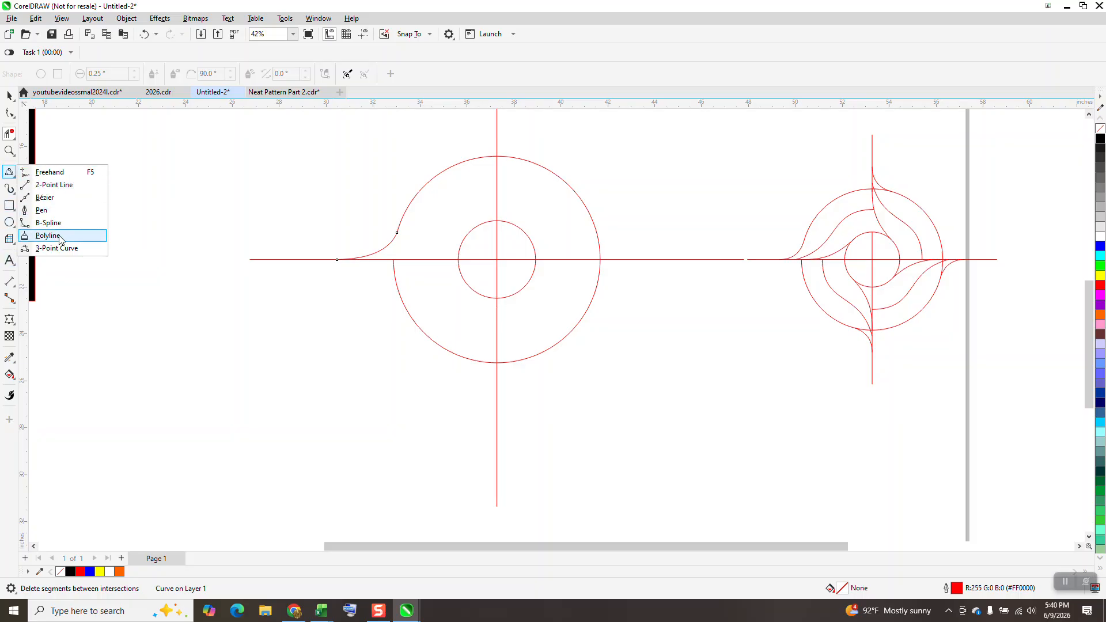
left_click(62, 248)
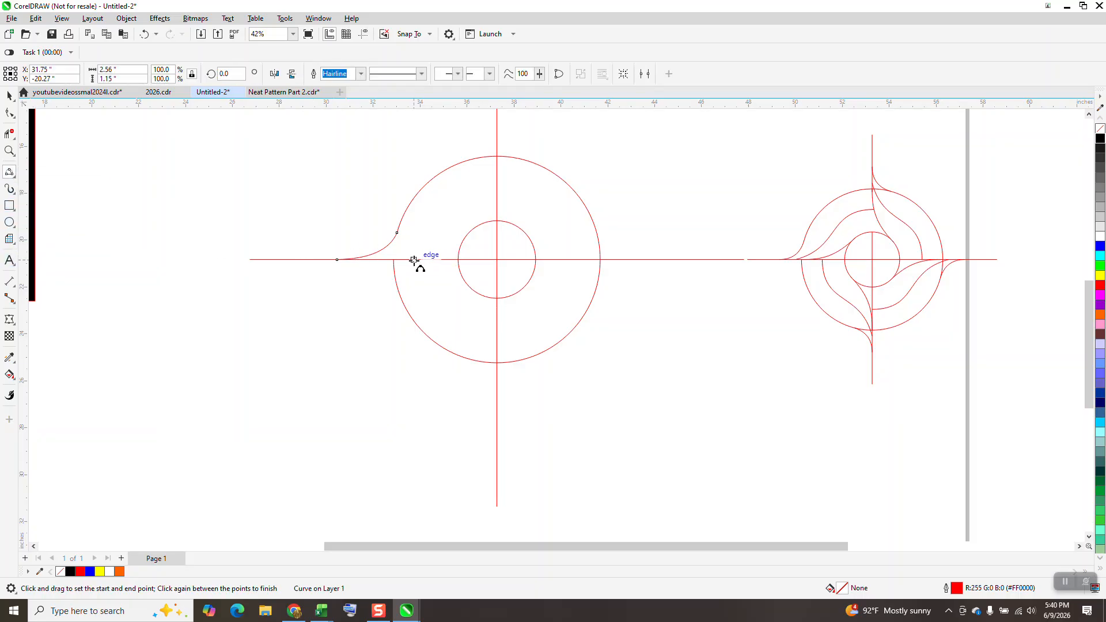
left_click_drag(413, 260, 476, 227)
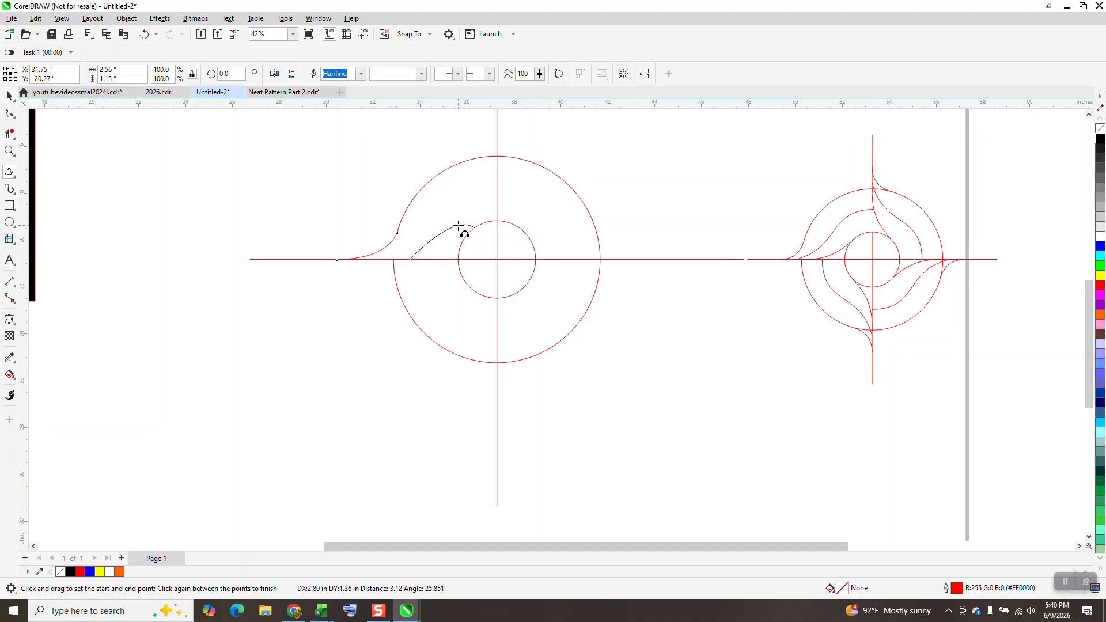
left_click(458, 229)
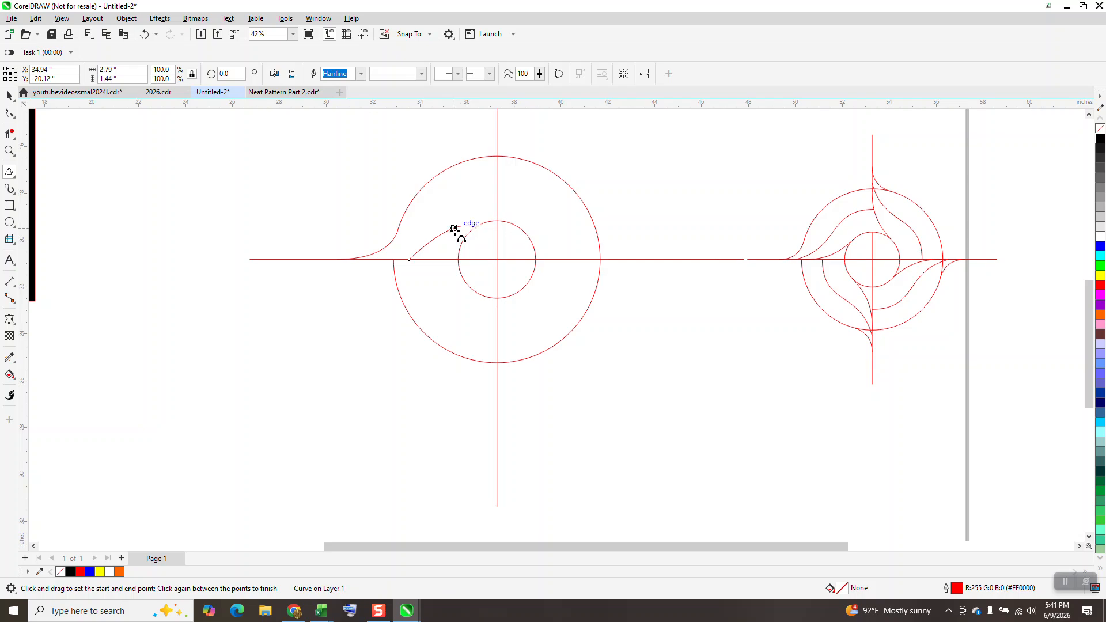
key("XF86Calculator")
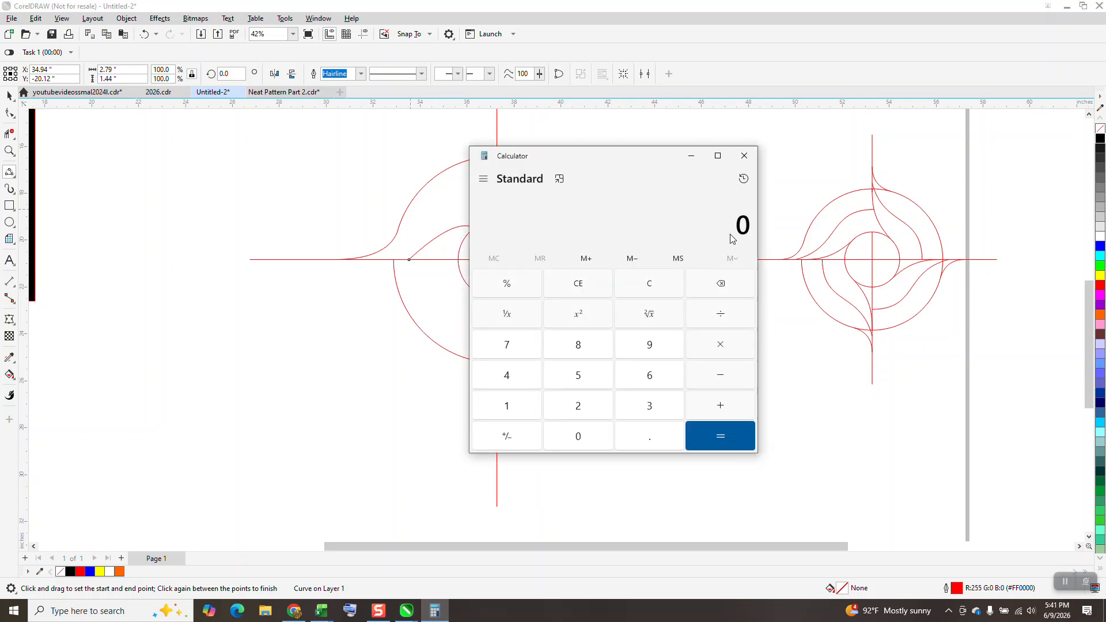
left_click(742, 157)
key("Delete")
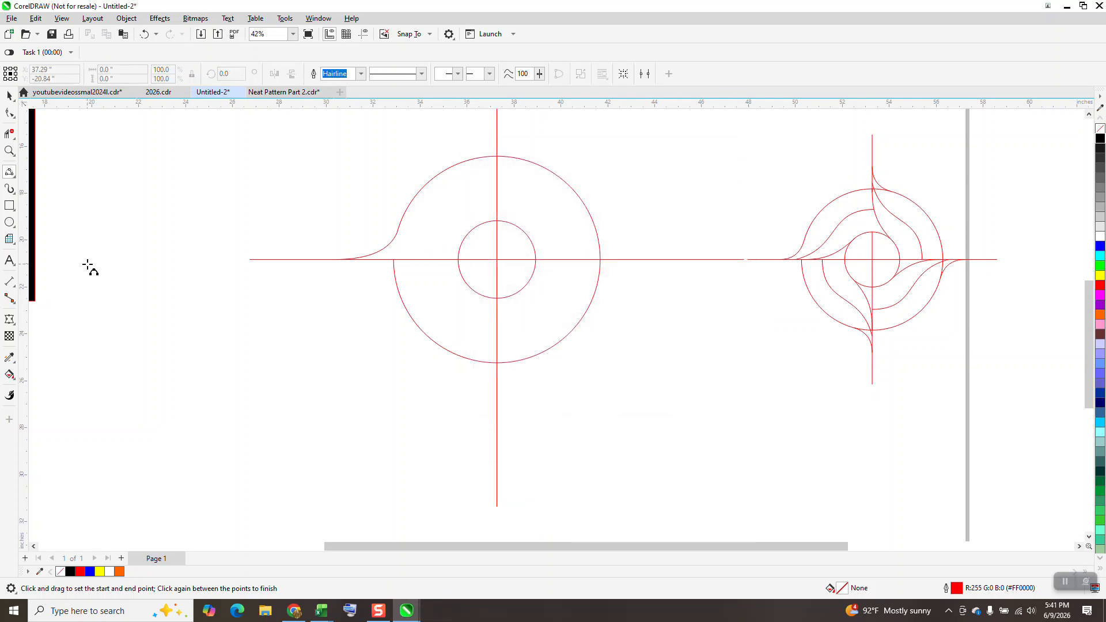
Draw a straight 2-point line about 2.31 by 1.44 inches from the inner circle's upper left down to the horizontal line.
left_click(15, 179)
left_click(51, 183)
left_click_drag(478, 225, 423, 260)
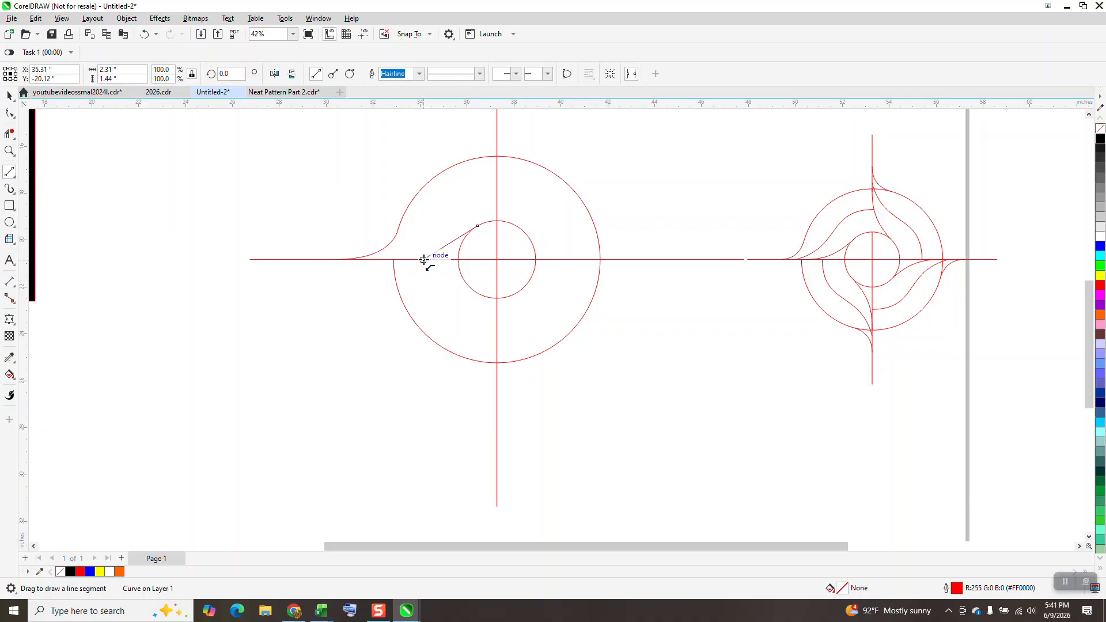
Convert the short line at the inner circle into a curve and bend it into an S shape with its node handles.
left_click(10, 151)
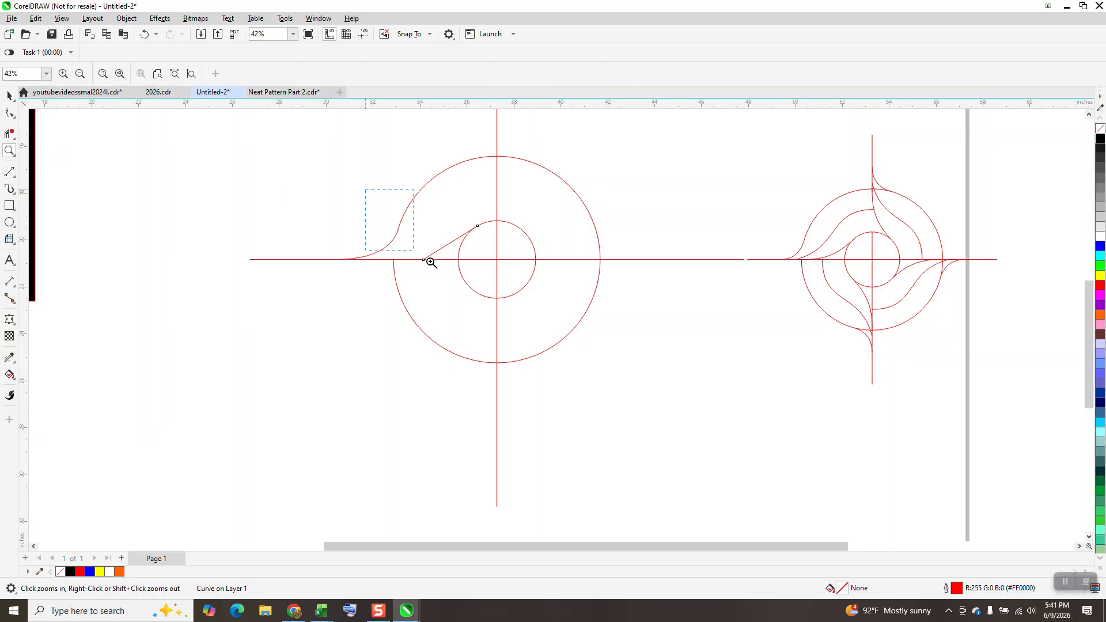
left_click_drag(366, 190, 661, 348)
left_click(14, 117)
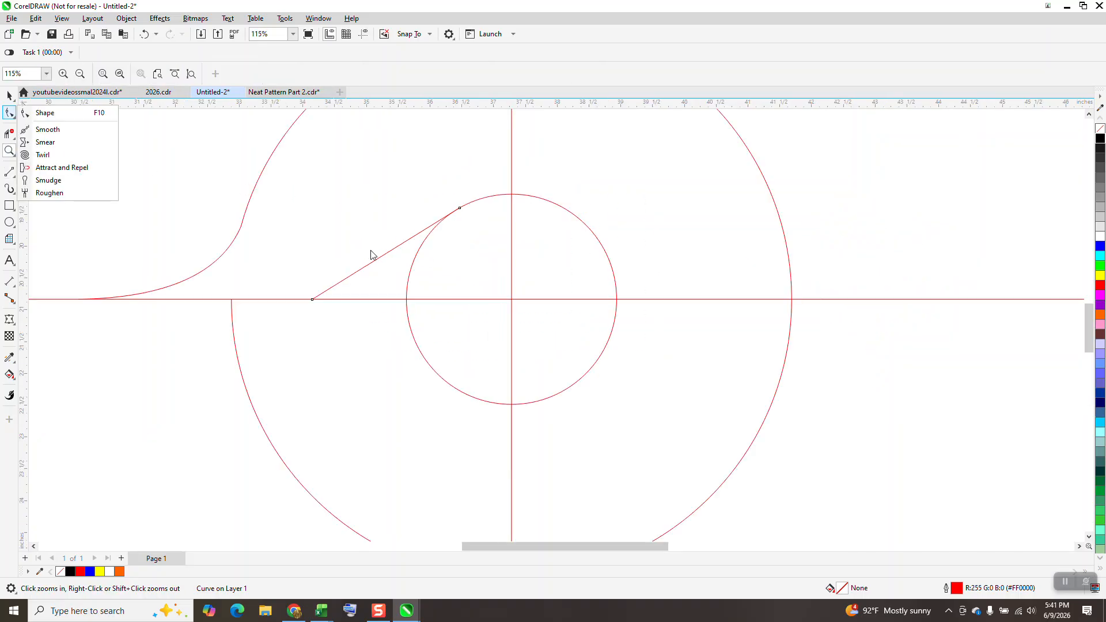
left_click(45, 113)
left_click_drag(229, 176, 531, 332)
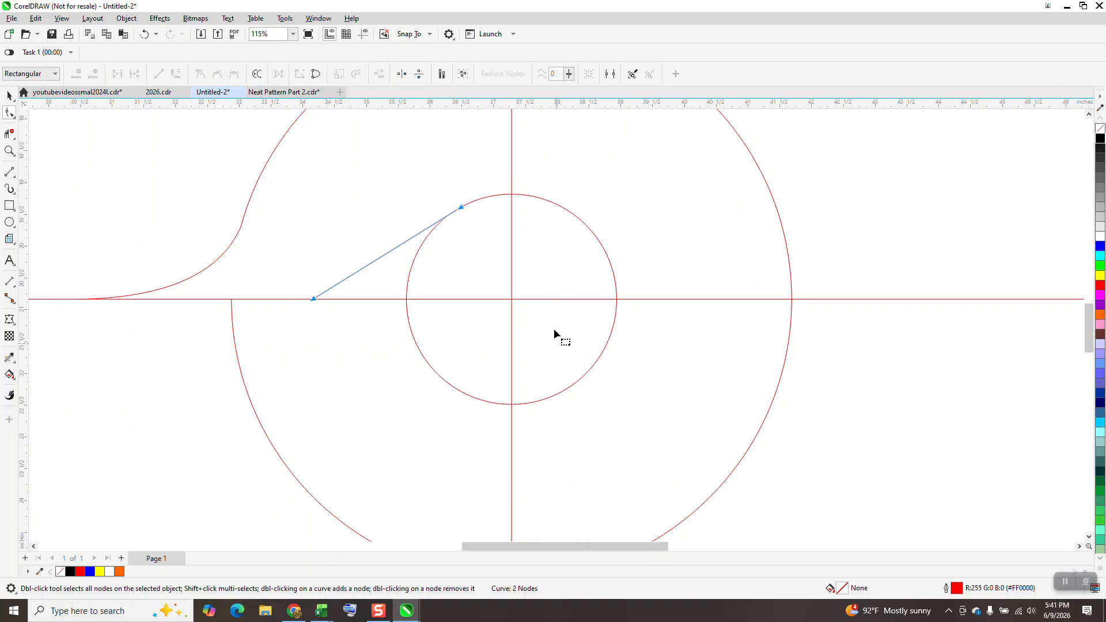
right_click(463, 208)
left_click(522, 287)
left_click(458, 208)
left_click(317, 296)
left_click(313, 299)
left_click_drag(361, 270, 383, 287)
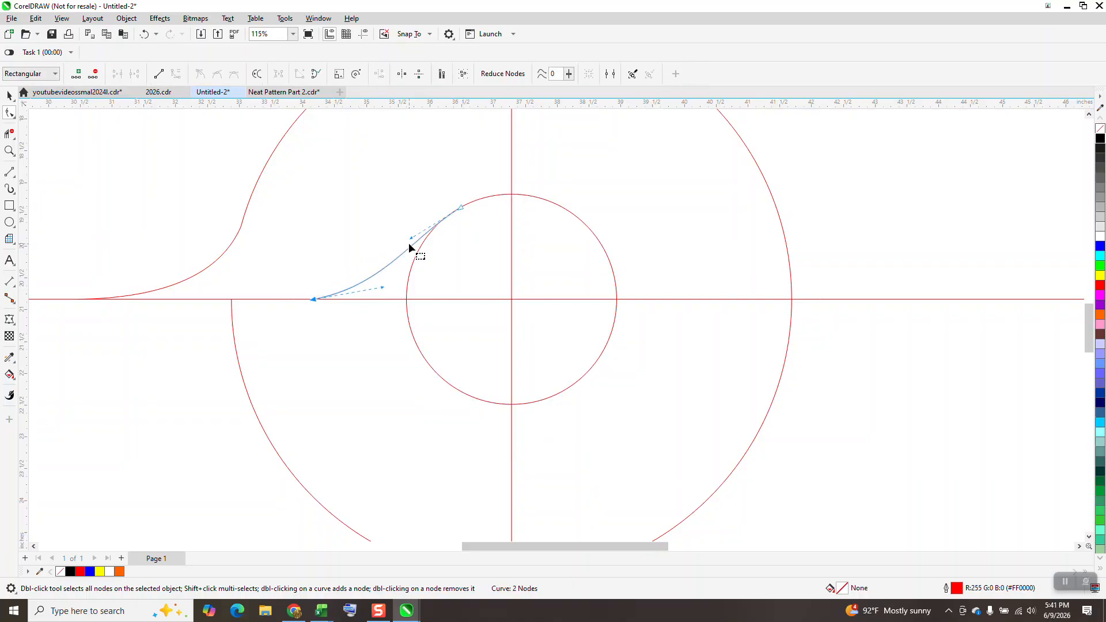
left_click_drag(410, 238, 387, 217)
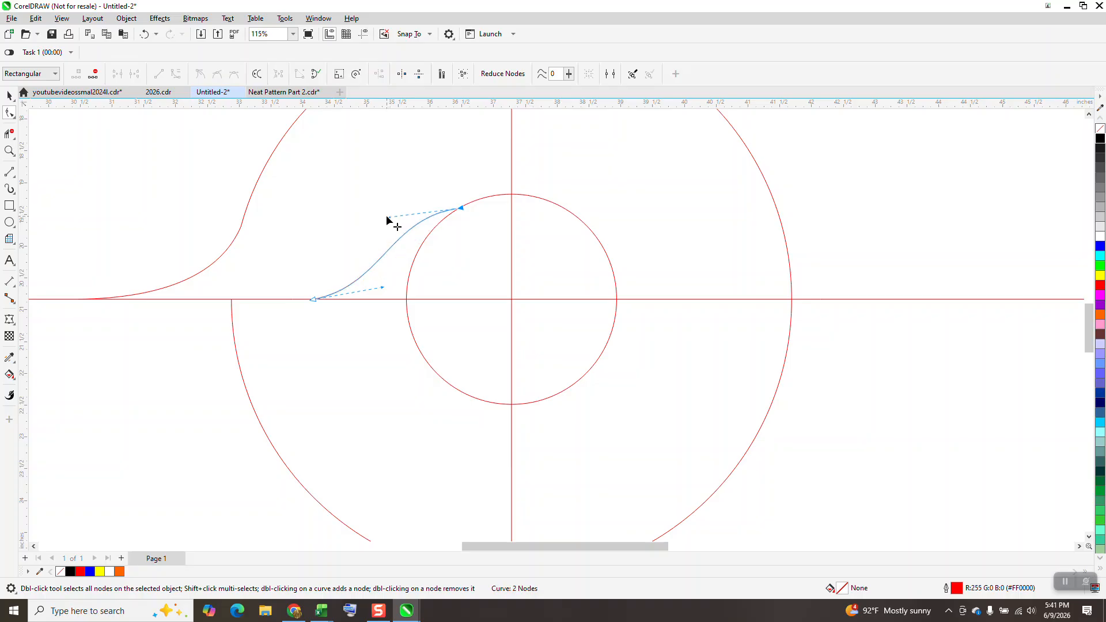
Move the S-curve's ends further out along the horizontal line and to the inner circle's top, and smooth its bends with the handles.
left_click_drag(317, 300, 287, 299)
left_click_drag(388, 217, 373, 194)
left_click_drag(462, 210, 513, 194)
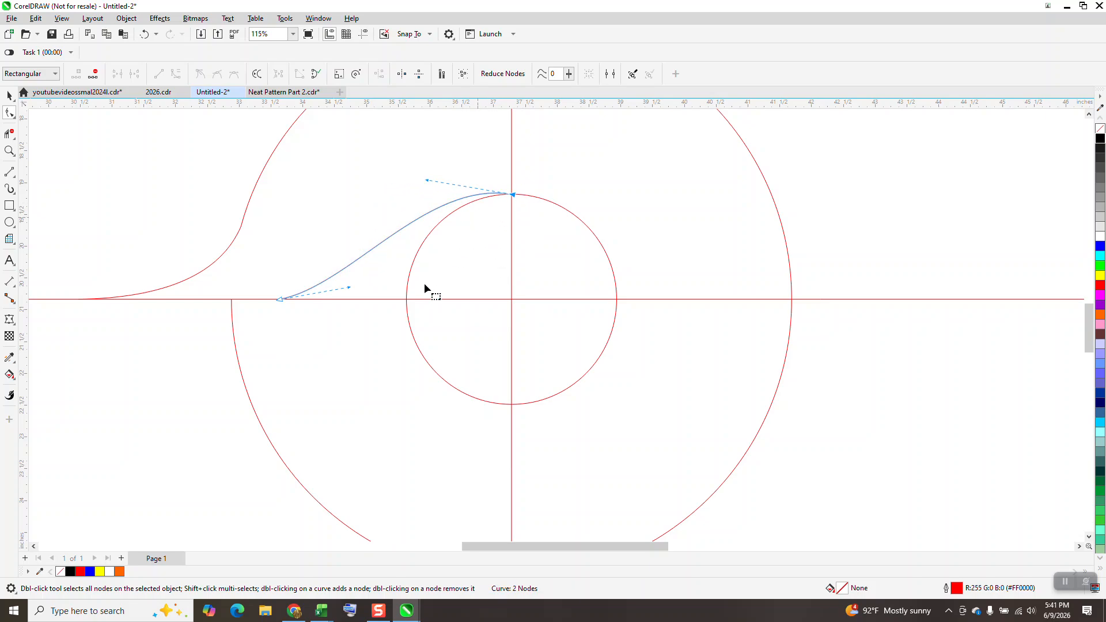
scroll(427, 280, "down", 1)
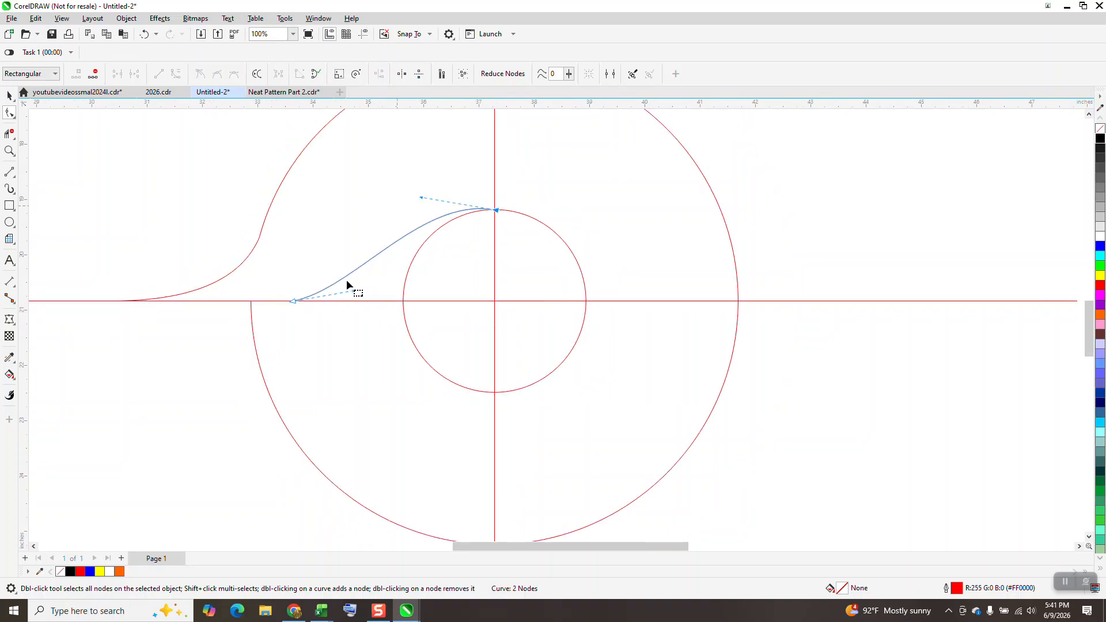
left_click_drag(354, 293, 380, 297)
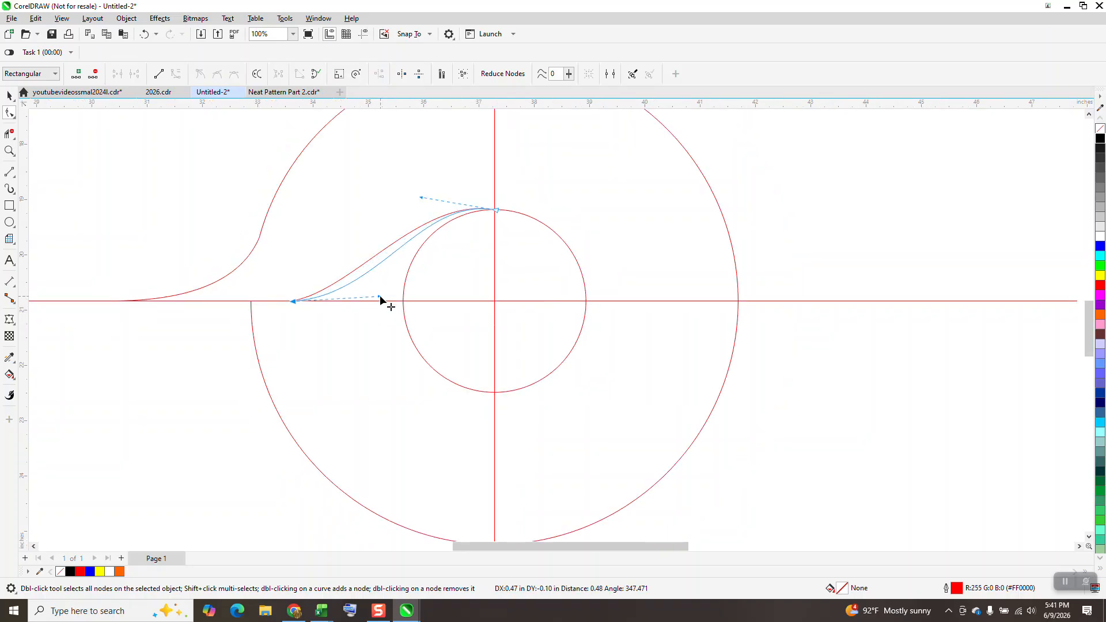
scroll(402, 255, "down", 1)
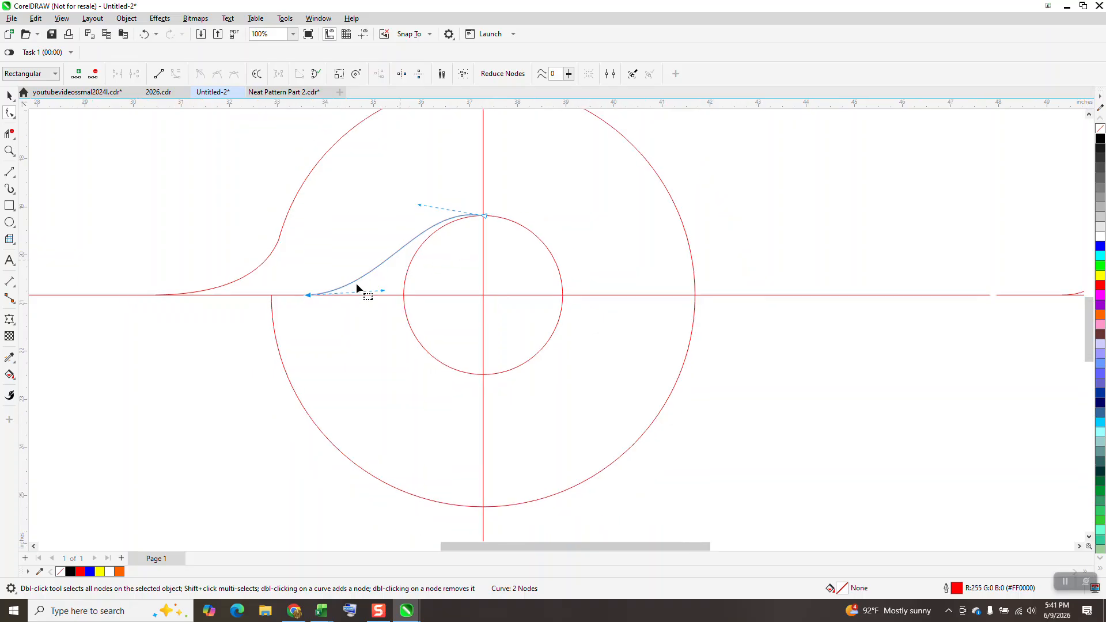
Draw a 2-point line about 4.4 by 3.19 inches from the vertical line, between the two circles, to the outer circle's left intersection with the horizontal line.
left_click(16, 182)
left_click(63, 180)
scroll(476, 215, "down", 1)
mouse_move(482, 152)
left_mouse_down()
mouse_move(328, 230)
mouse_move(297, 284)
left_mouse_up()
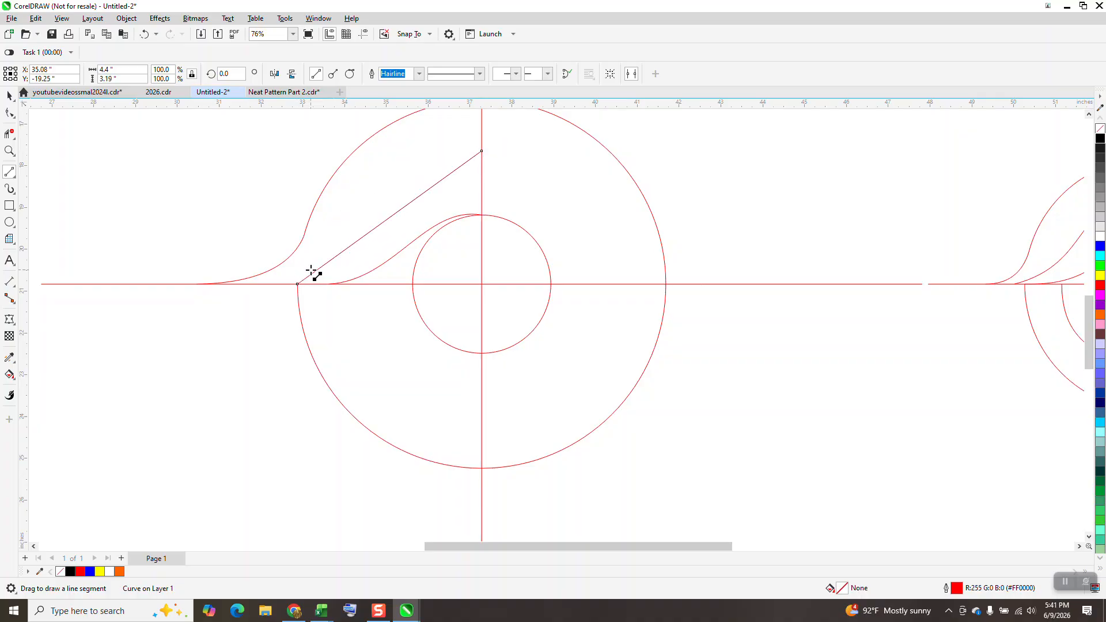
Convert the longer slanted line into a curve and bend it into an S shape between the two circles.
left_click(10, 113)
left_click_drag(244, 126, 426, 264)
left_click_drag(554, 350, 555, 351)
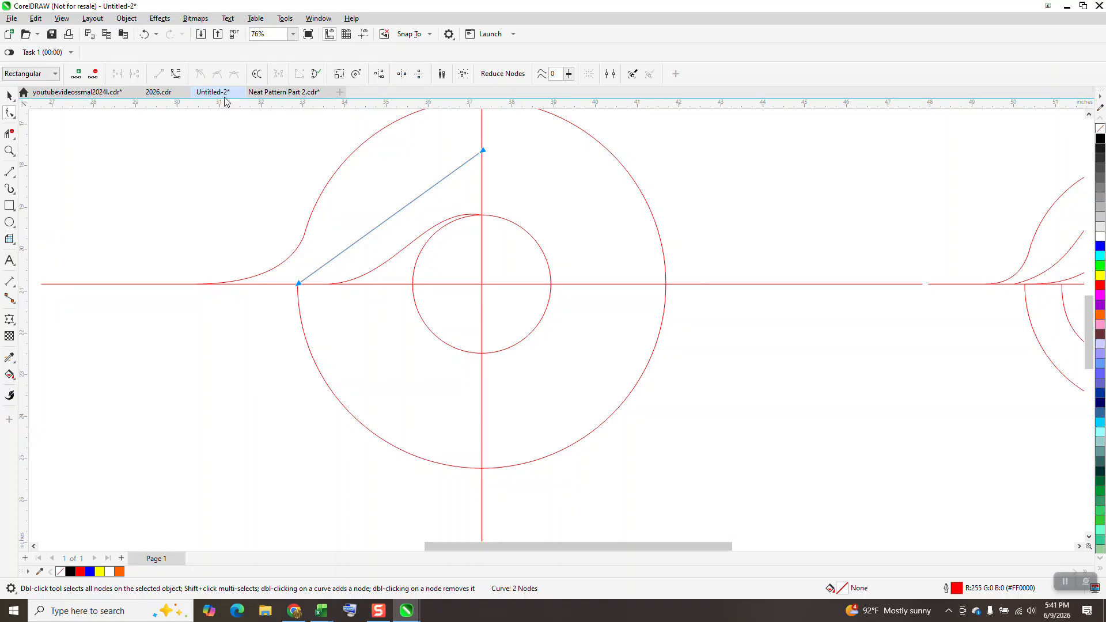
left_click(176, 74)
left_click(483, 151)
left_click_drag(424, 195, 396, 145)
left_click_drag(359, 240, 406, 250)
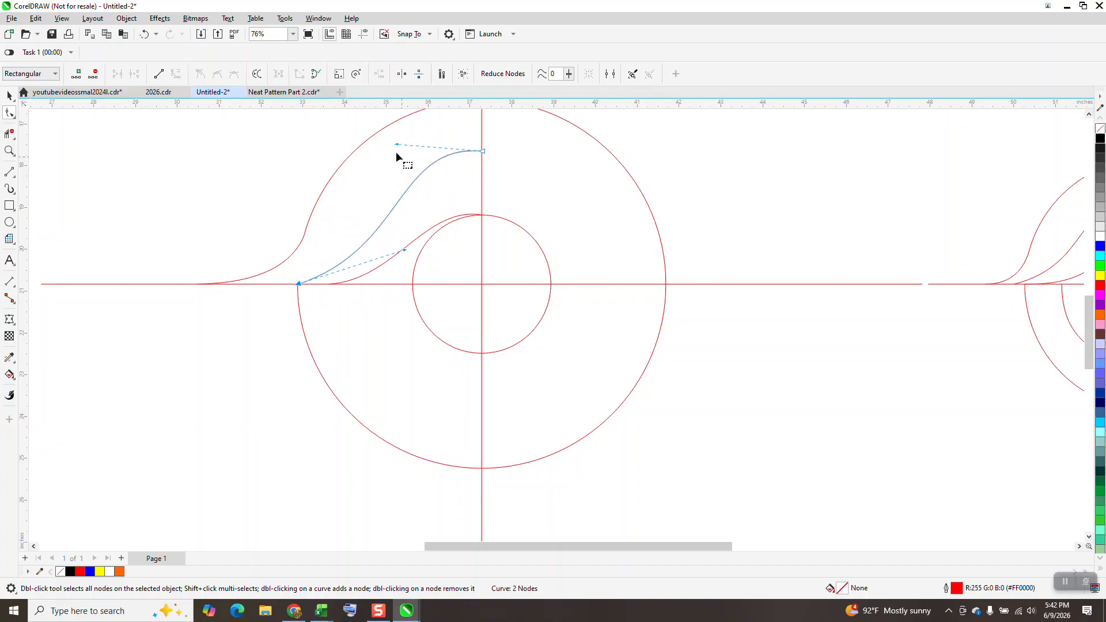
left_click_drag(396, 145, 354, 155)
scroll(409, 250, "down", 1)
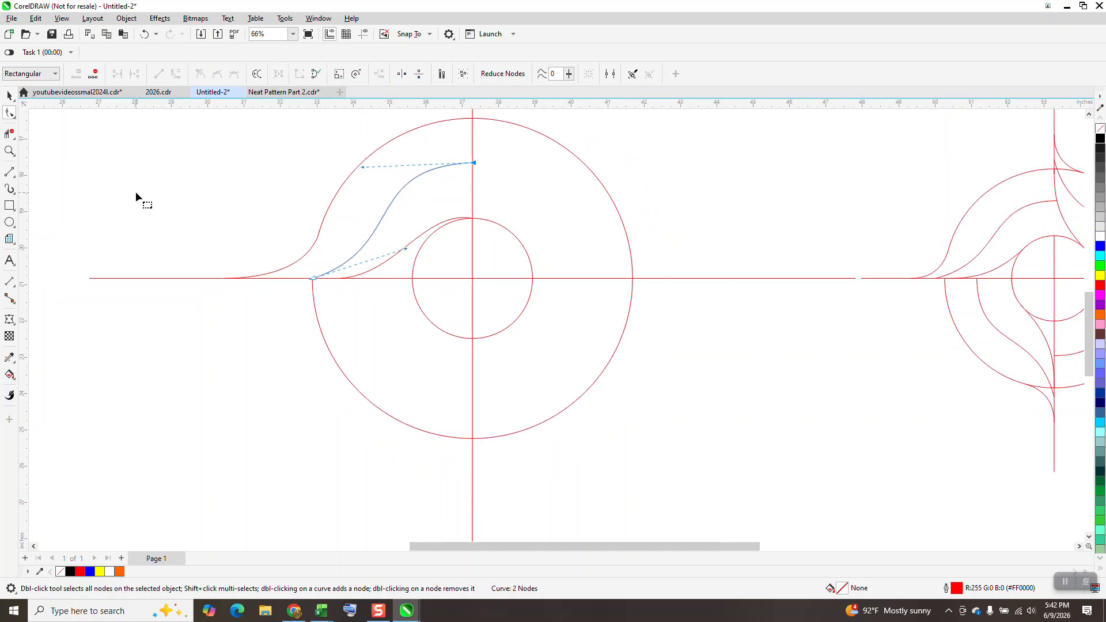
Group the three curves in the upper-left quadrant of the circles.
left_click(9, 96)
scroll(340, 267, "down", 2)
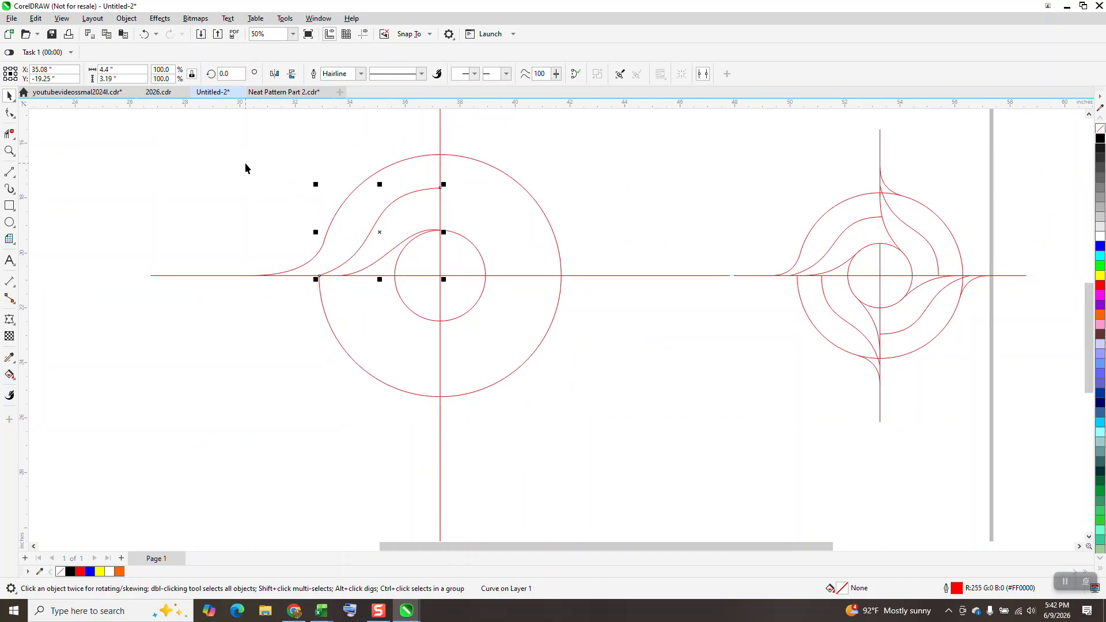
left_click_drag(242, 147, 452, 305)
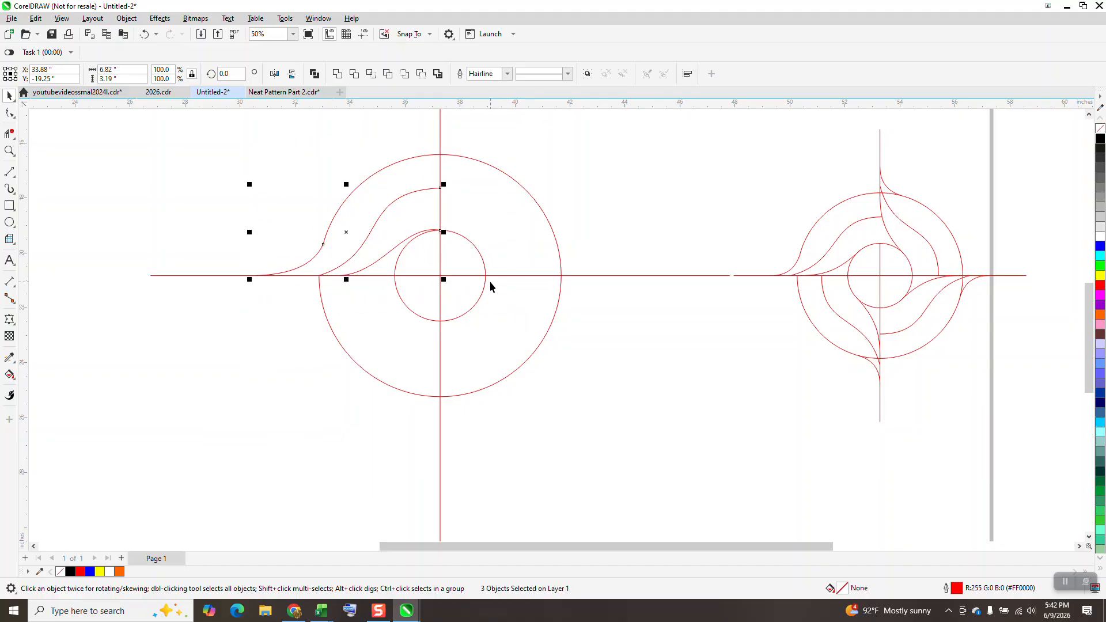
key("ctrl+g")
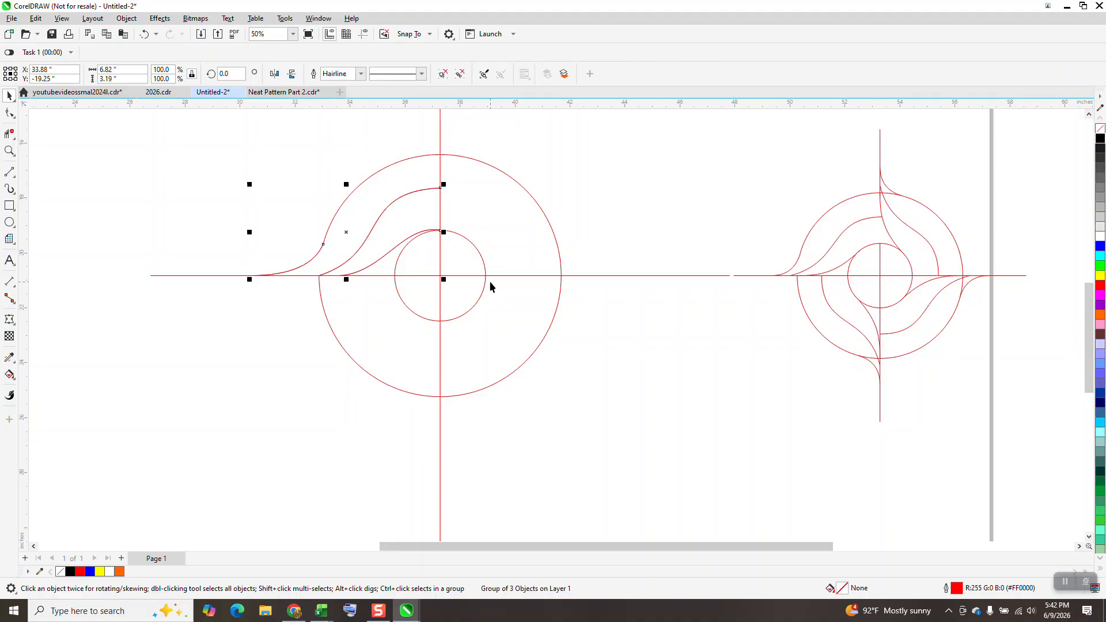
Create a copy of the curve group rotated 270 degrees and fit it into the upper-right quadrant against the vertical line.
left_click(228, 73)
type("270")
key("Return")
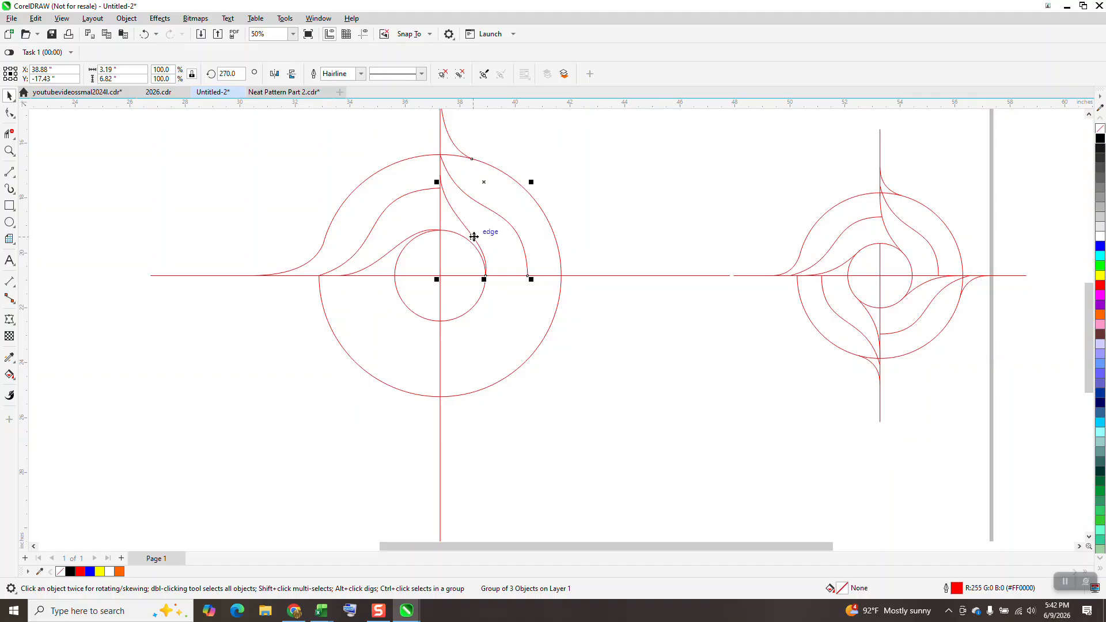
scroll(565, 270, "down", 1)
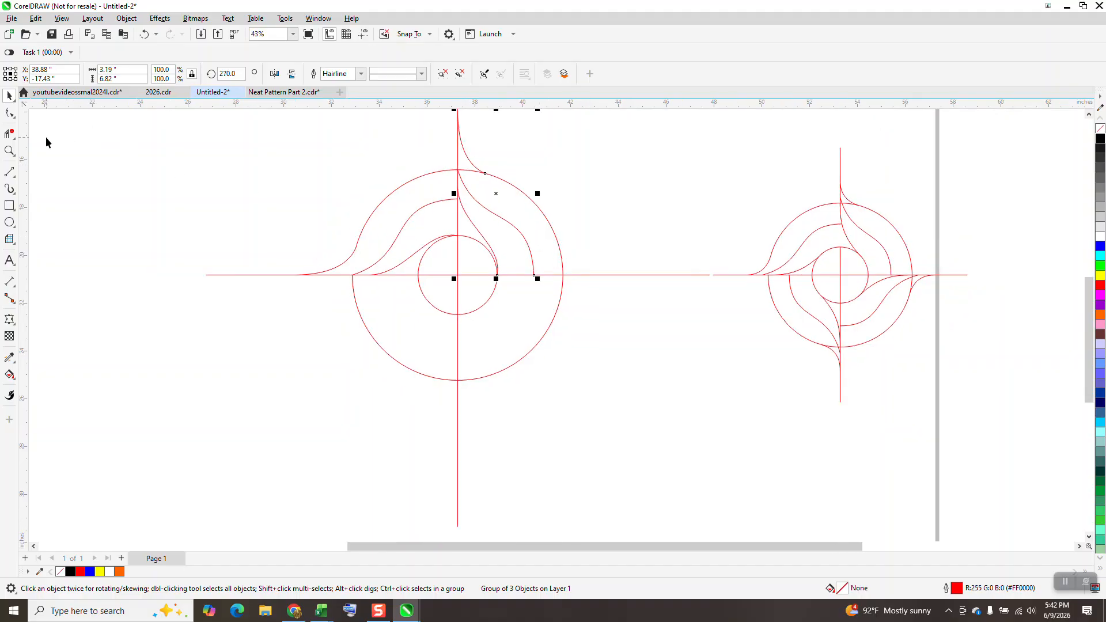
Ungroup the three curves in the upper-left quadrant of the circles.
left_click(9, 151)
left_click_drag(434, 179, 496, 223)
left_click(9, 113)
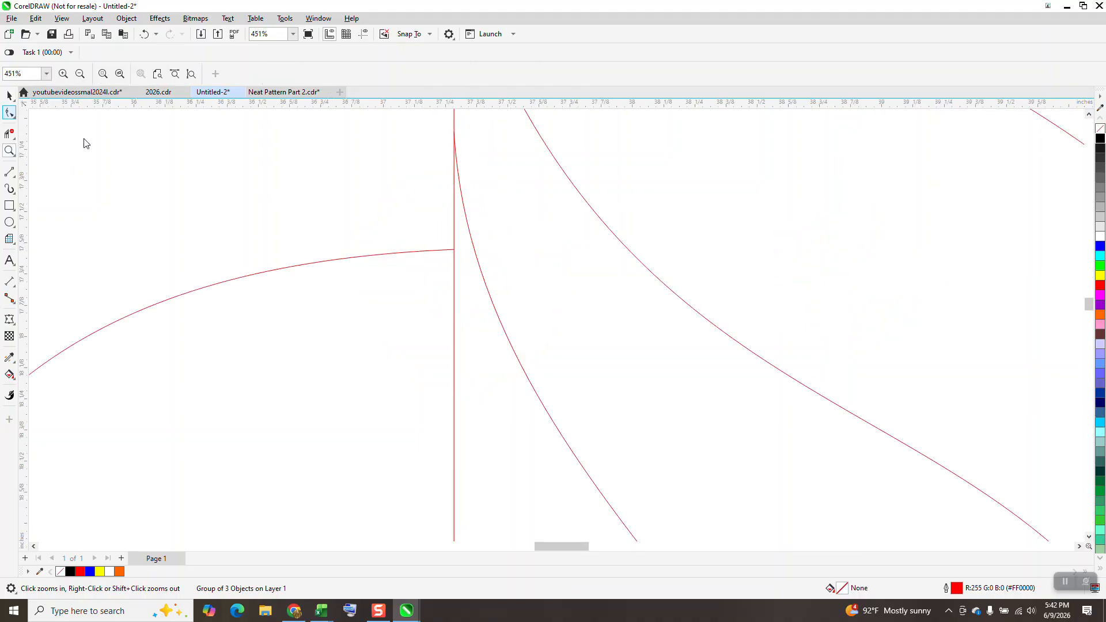
scroll(243, 222, "down", 3)
left_click(9, 97)
left_click(317, 237)
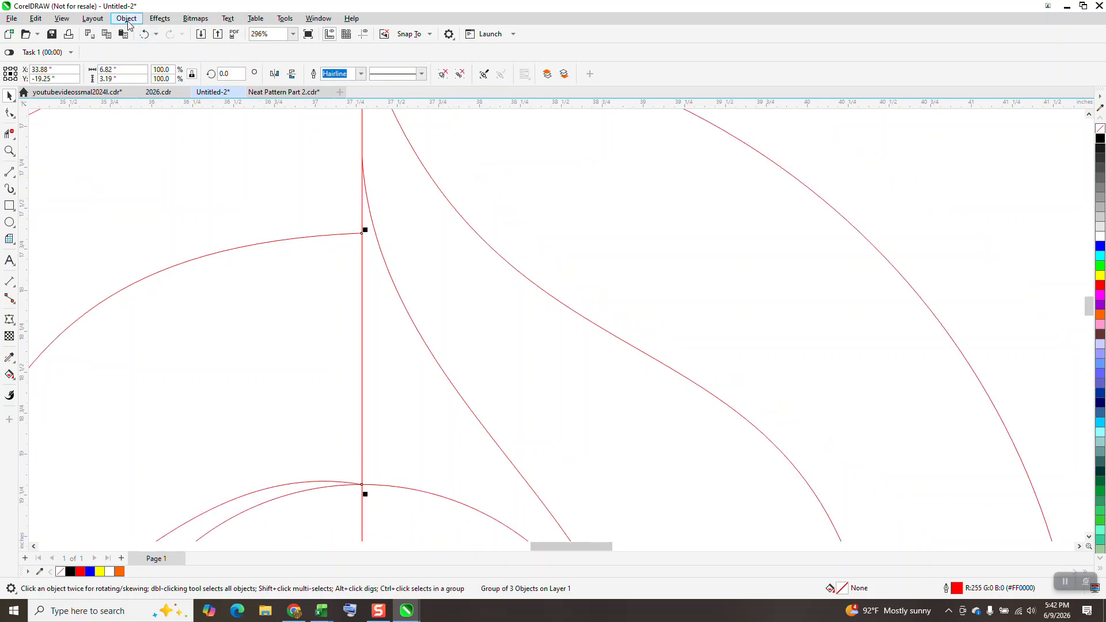
left_click(126, 18)
left_click(290, 229)
Extend the middle S-curve's upper end past the vertical line onto the rotated inner curve and readjust its curvature.
left_click(9, 113)
left_click_drag(363, 235, 392, 270)
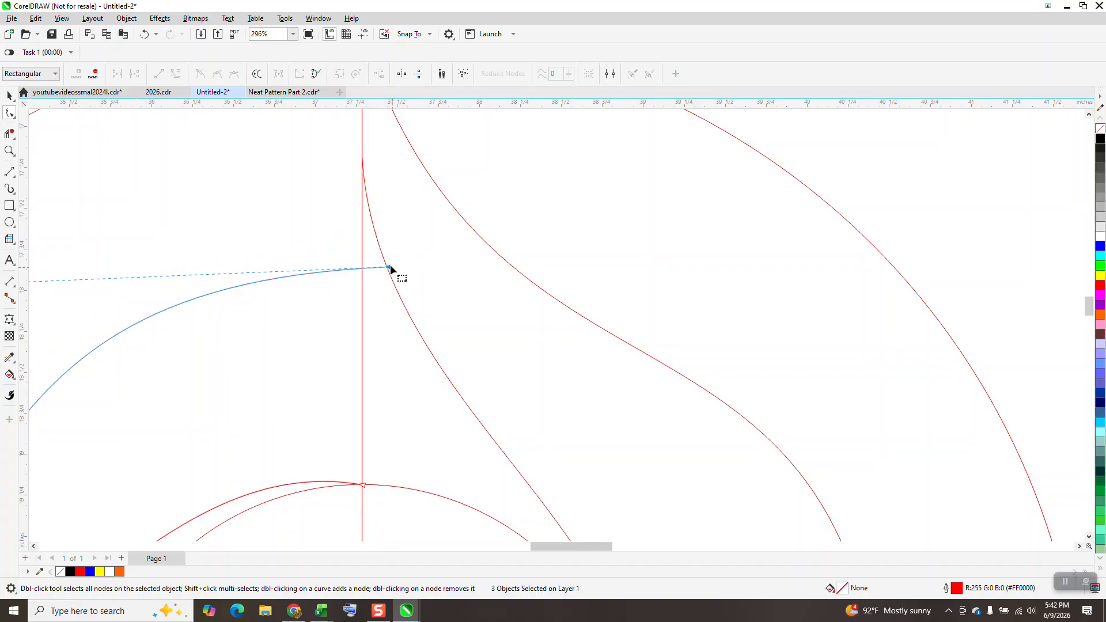
scroll(311, 232, "down", 3)
left_click_drag(148, 254, 143, 249)
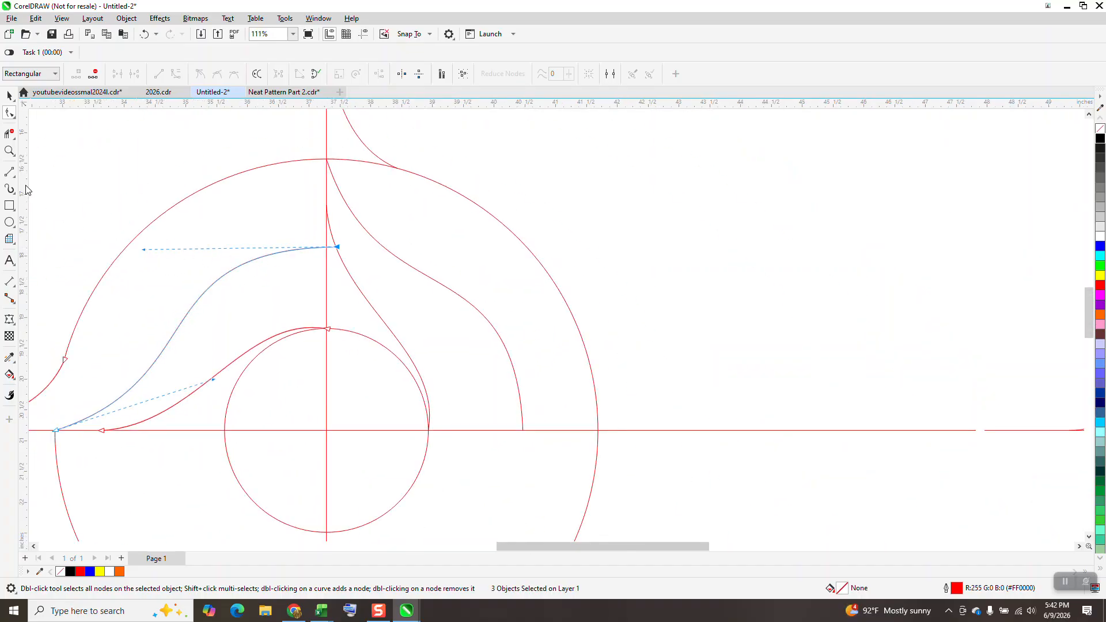
Delete the vertical line's segments between the inner circle and the start of the rotated inner curve.
left_click(9, 134)
left_click(327, 286)
left_click(328, 230)
scroll(376, 241, "down", 3)
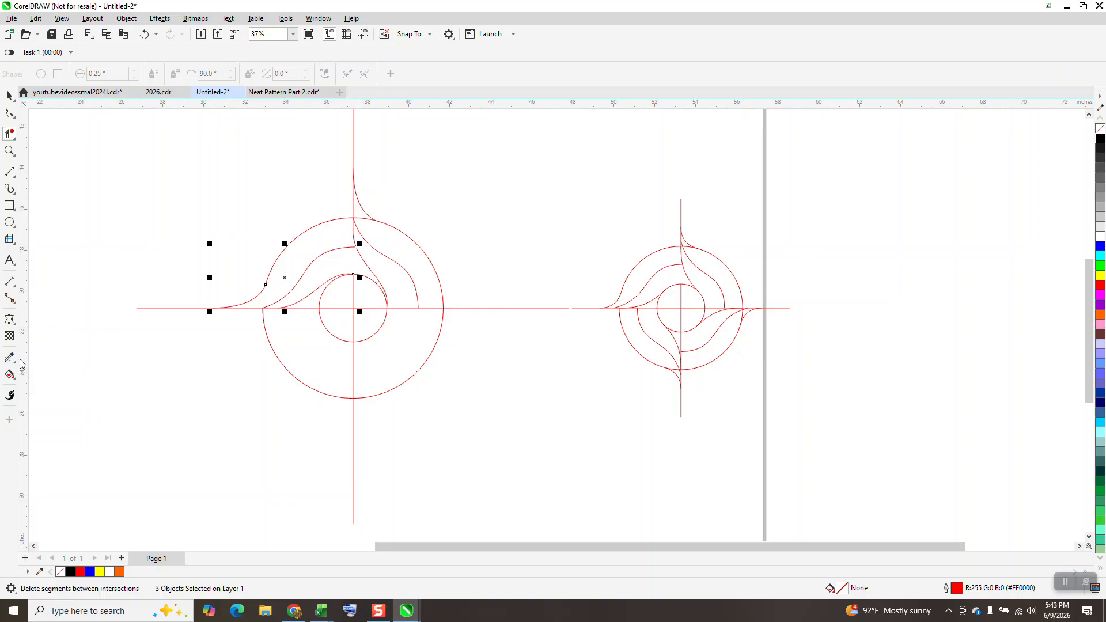
Smart Fill the outer band in the upper-left quadrant with blue and no outline, and nudge the filled shape 8 inches left.
scroll(153, 374, "down", 5)
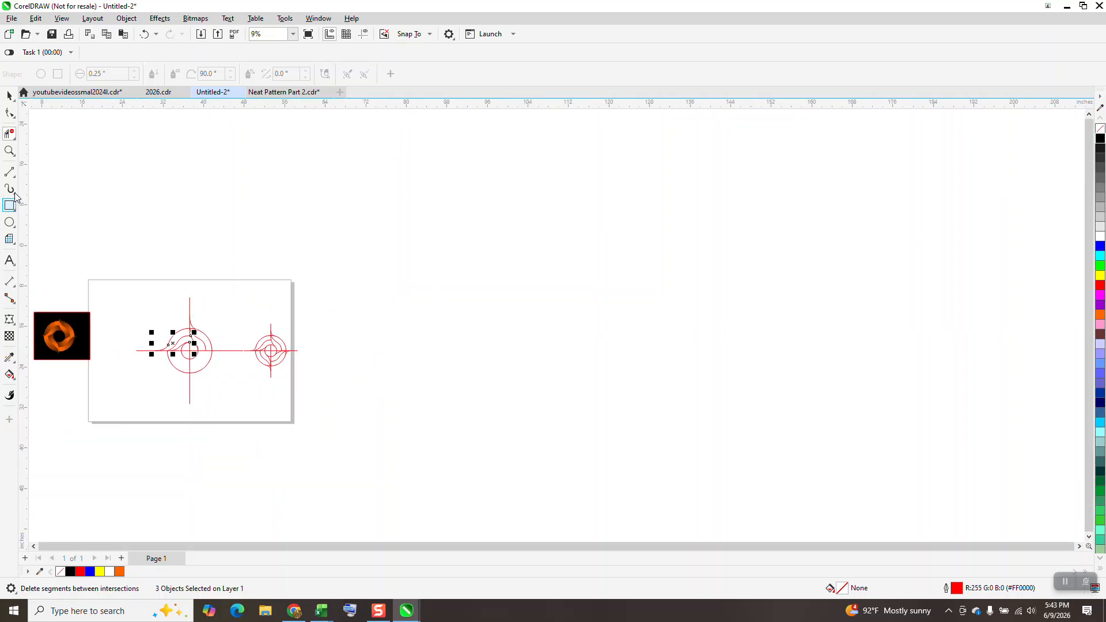
left_click(10, 151)
left_click_drag(30, 321, 101, 365)
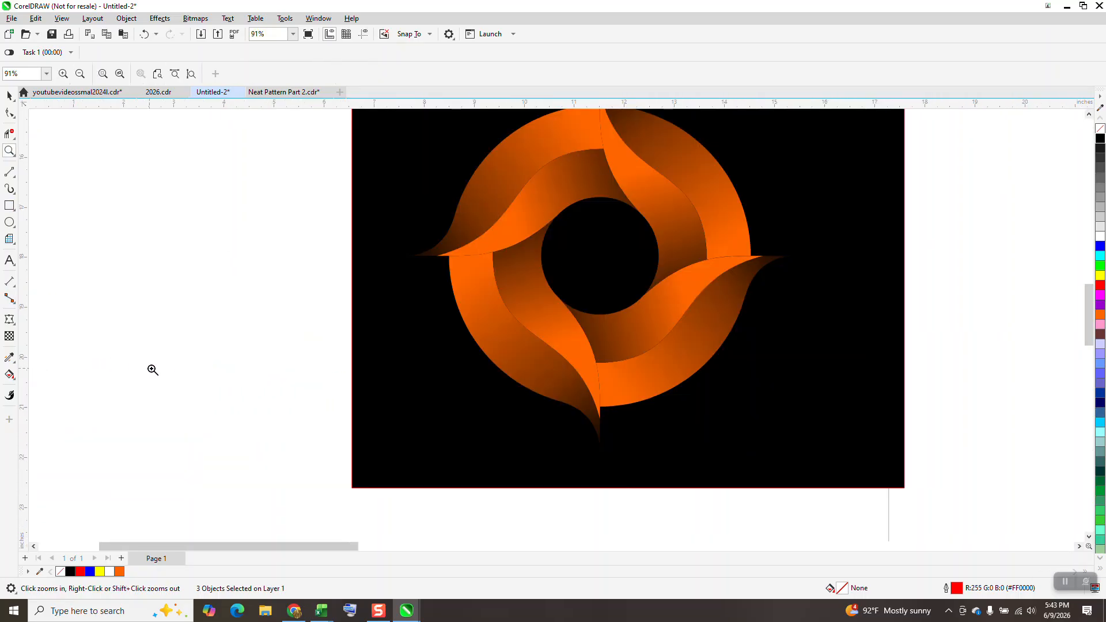
scroll(403, 323, "down", 2)
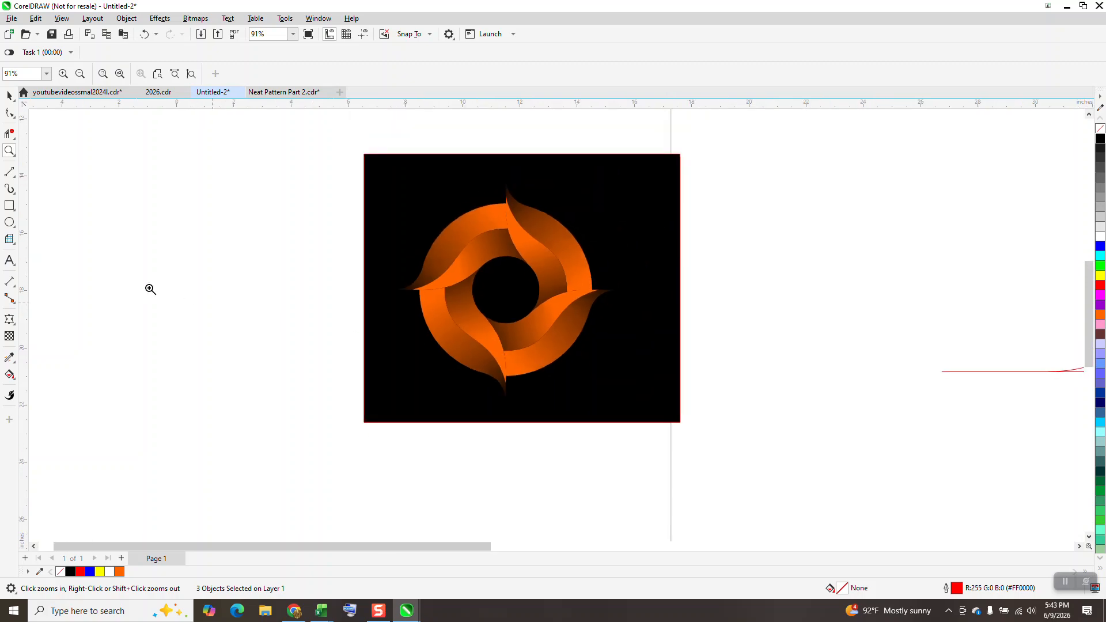
scroll(288, 317, "down", 2)
left_click_drag(698, 291, 901, 430)
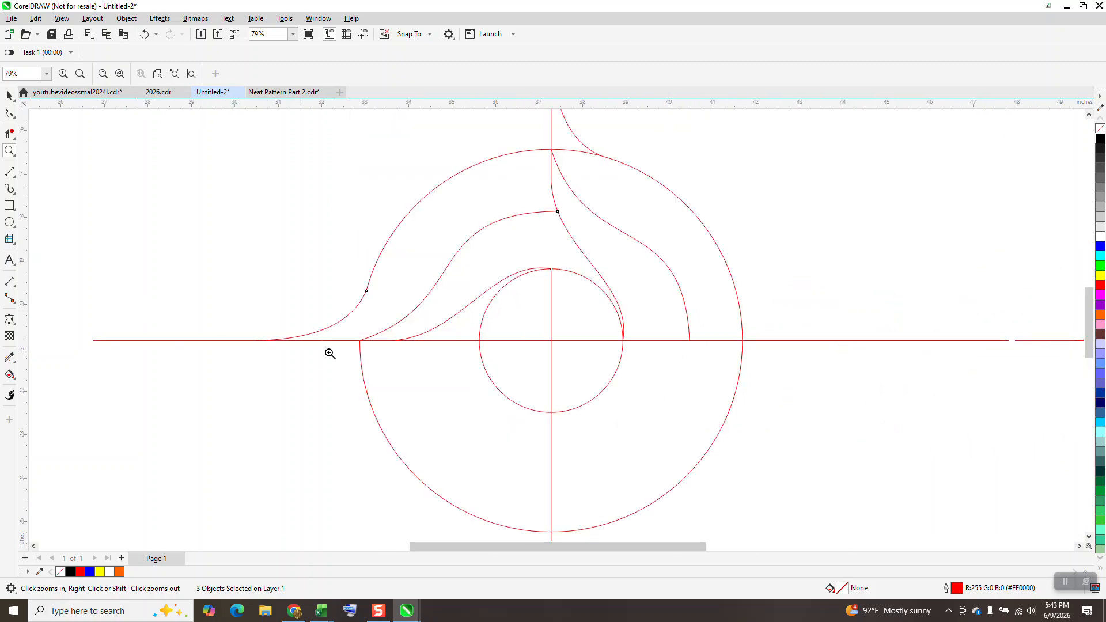
left_click(9, 374)
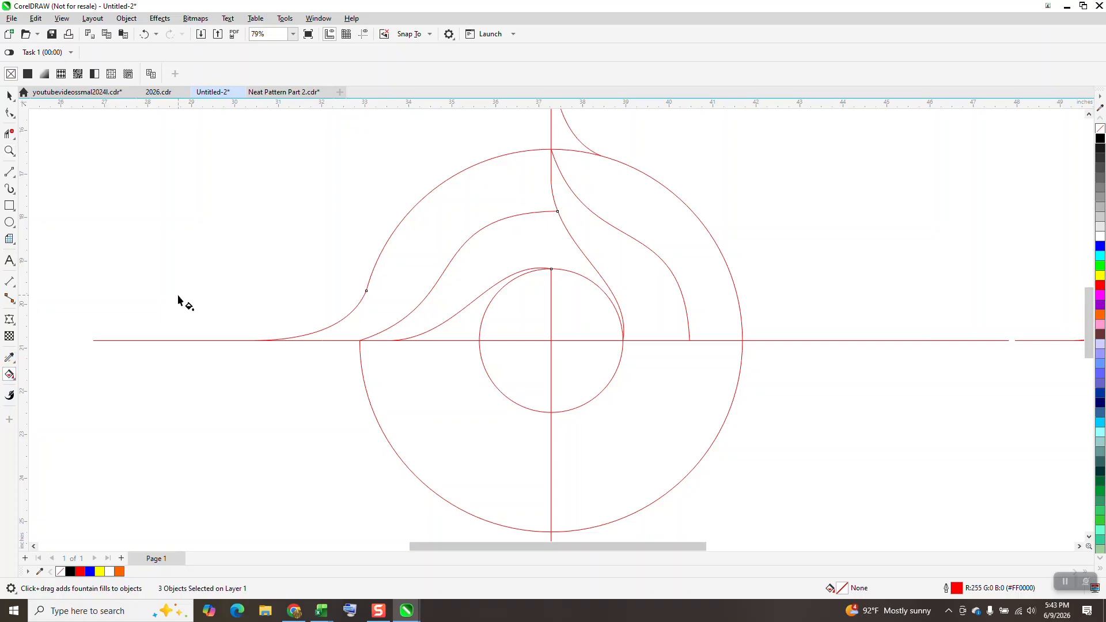
left_click(15, 379)
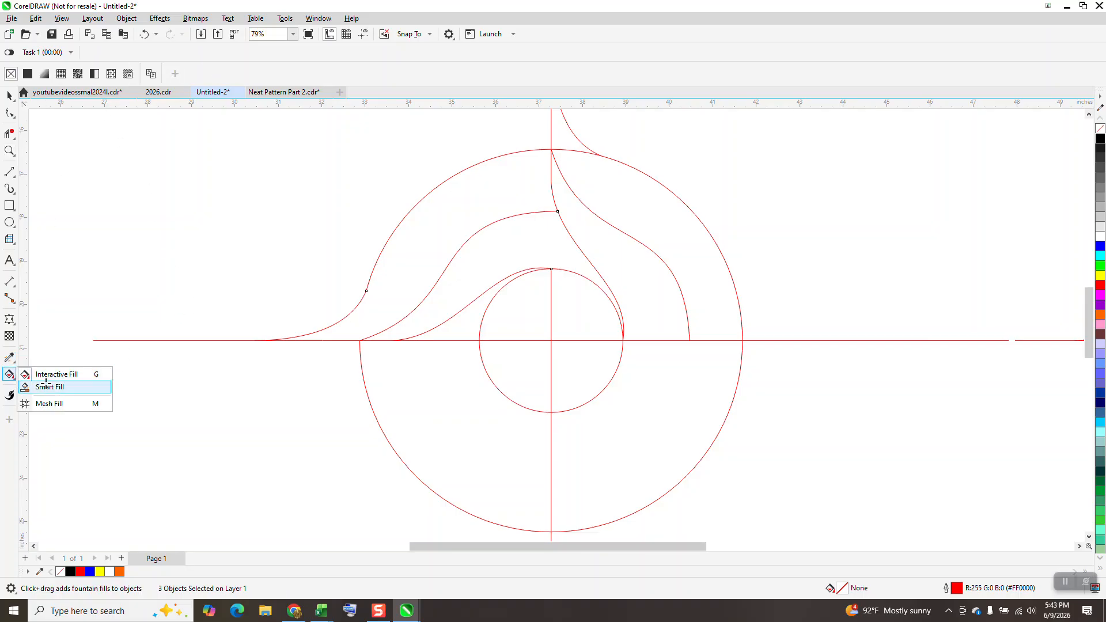
left_click(48, 385)
left_click(131, 74)
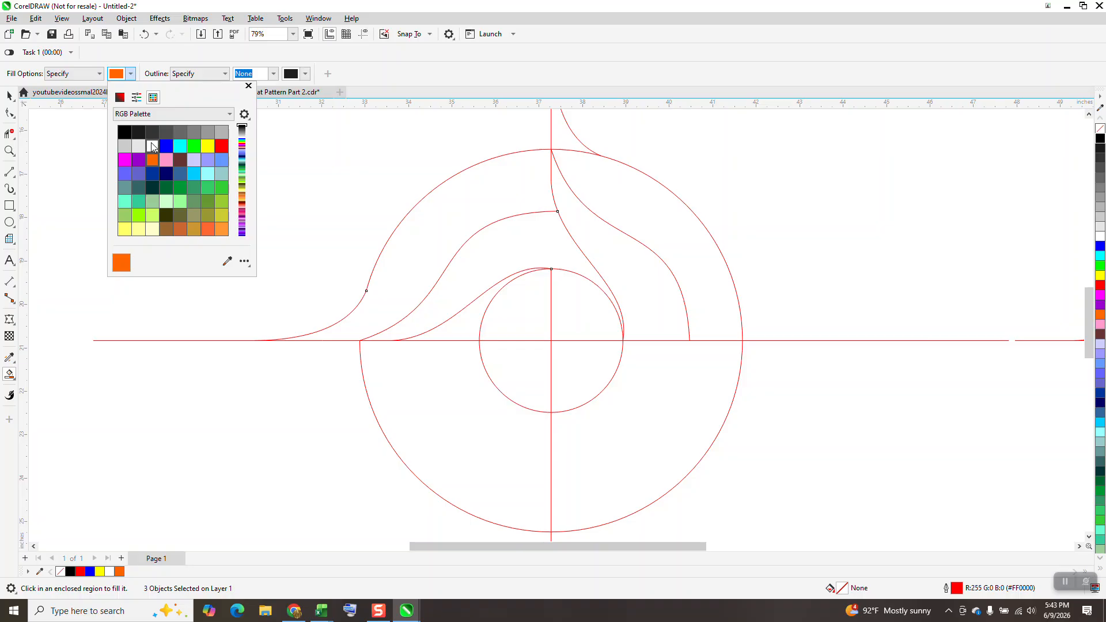
left_click(166, 147)
left_click(480, 209)
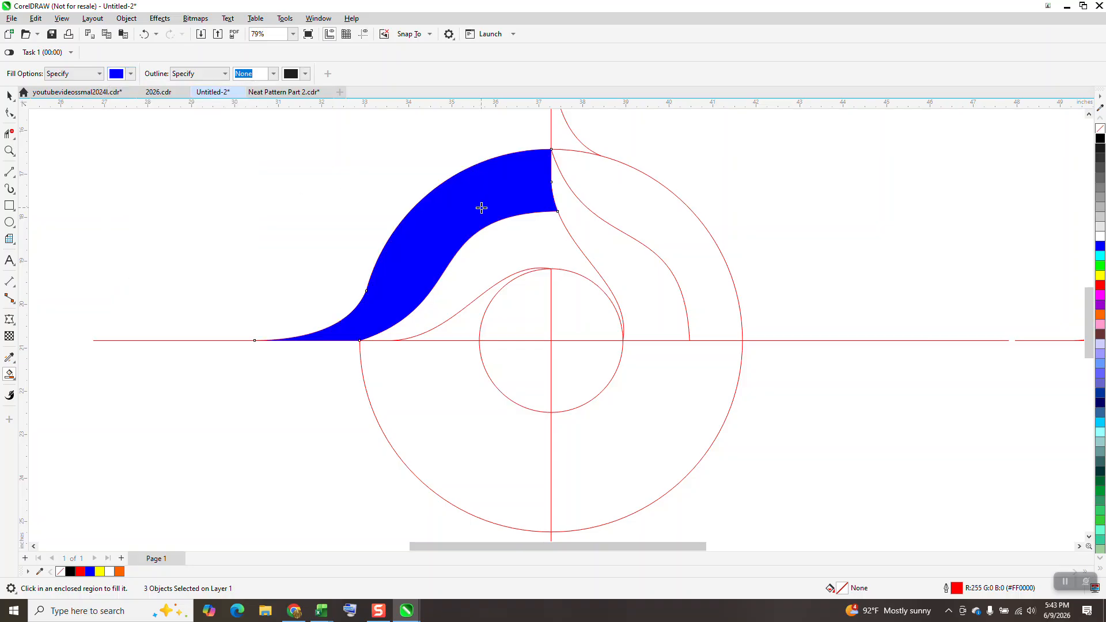
key("Left")
Smart Fill the inner band between the two S-curves with blue and nudge it 8 inches left beside the outer band.
left_click(512, 242)
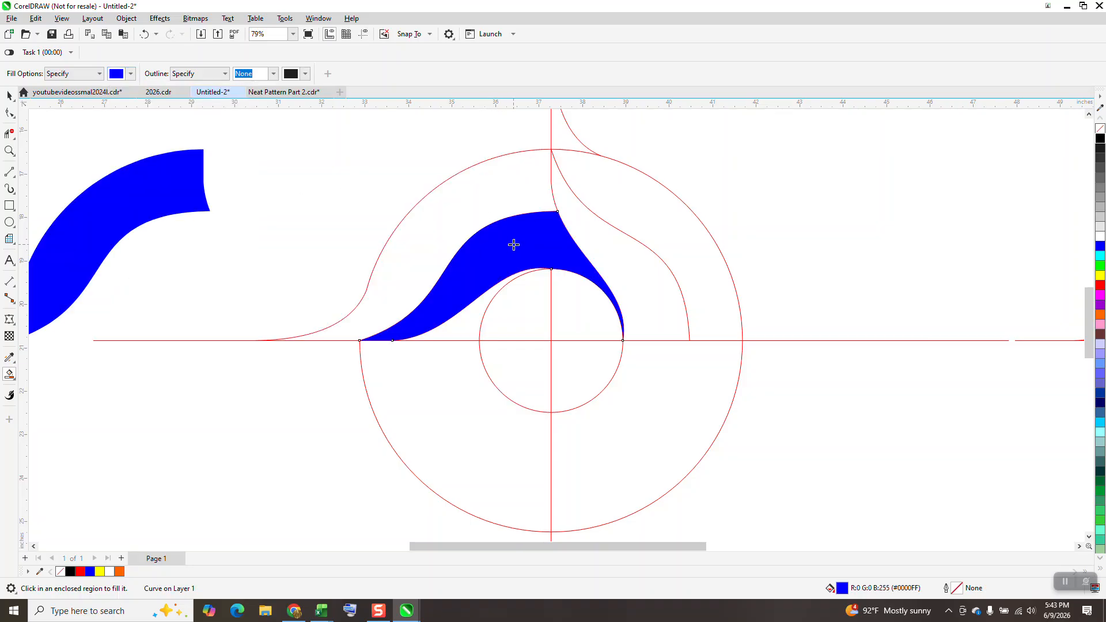
key("Left")
scroll(514, 244, "down", 1)
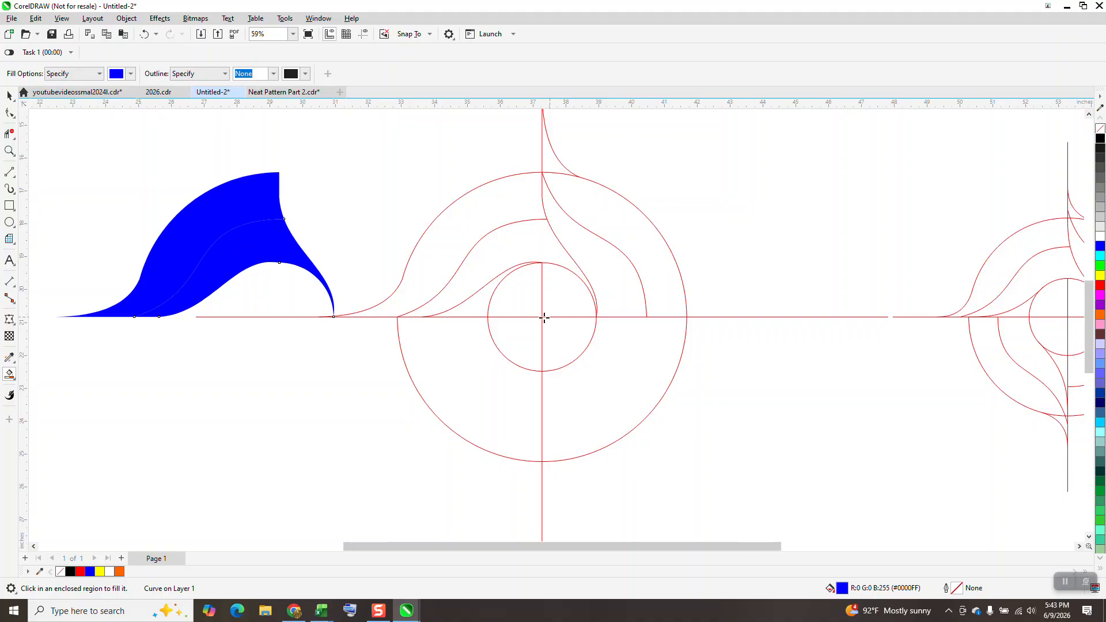
Delete the large construction circles, lines and curves, and nudge the two blue shapes 8 inches back to the right.
scroll(554, 317, "down", 1)
left_click(9, 96)
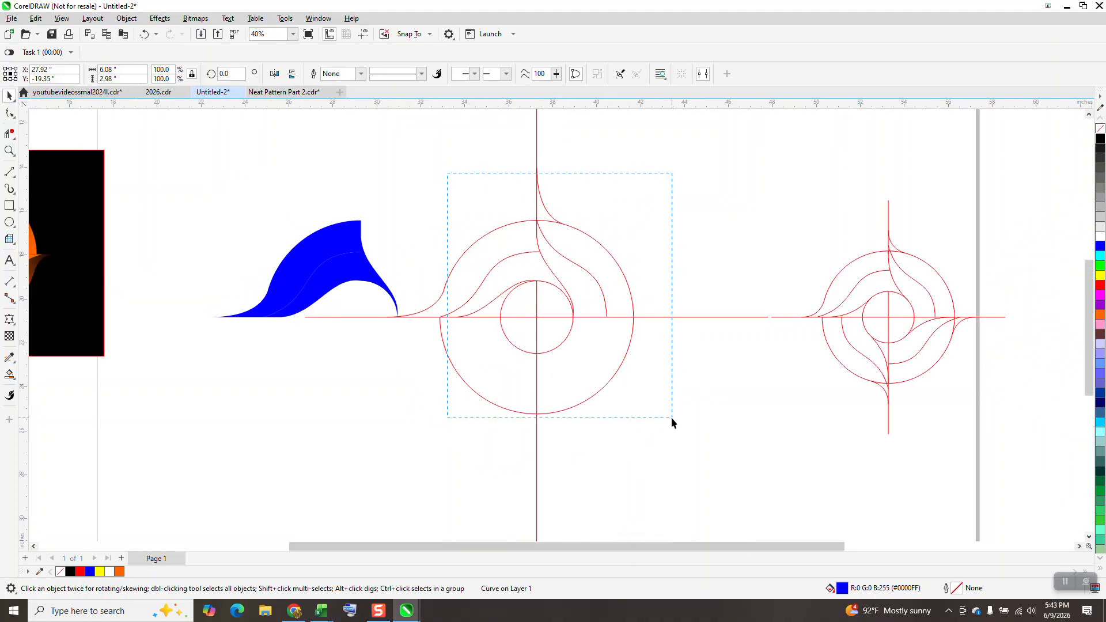
left_click_drag(672, 417, 672, 413)
key("Delete")
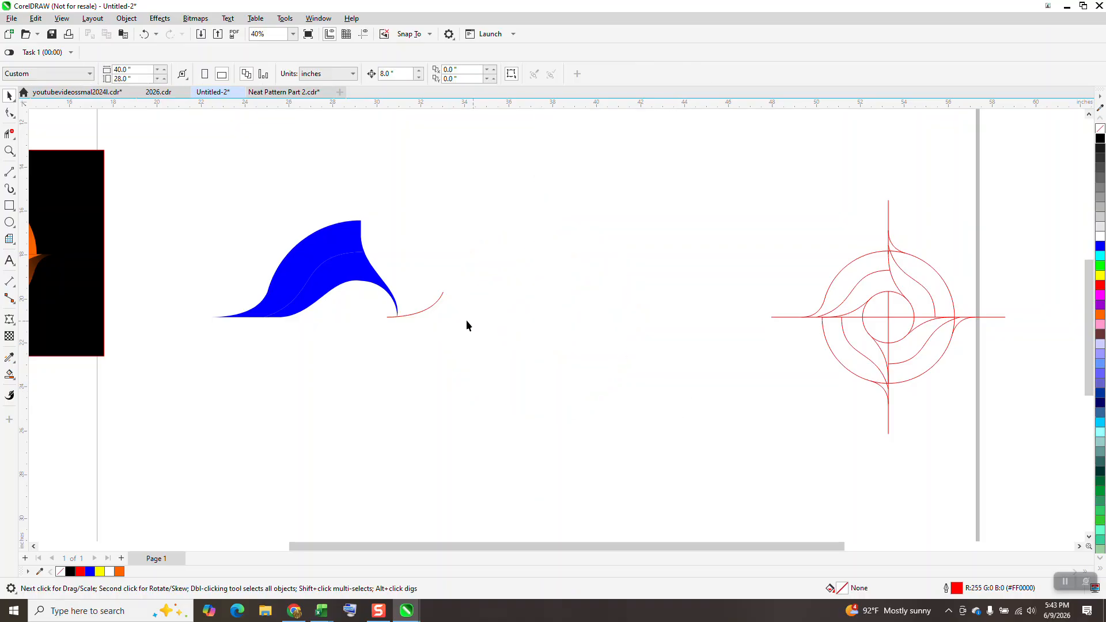
left_click_drag(319, 327, 589, 410)
key("Right")
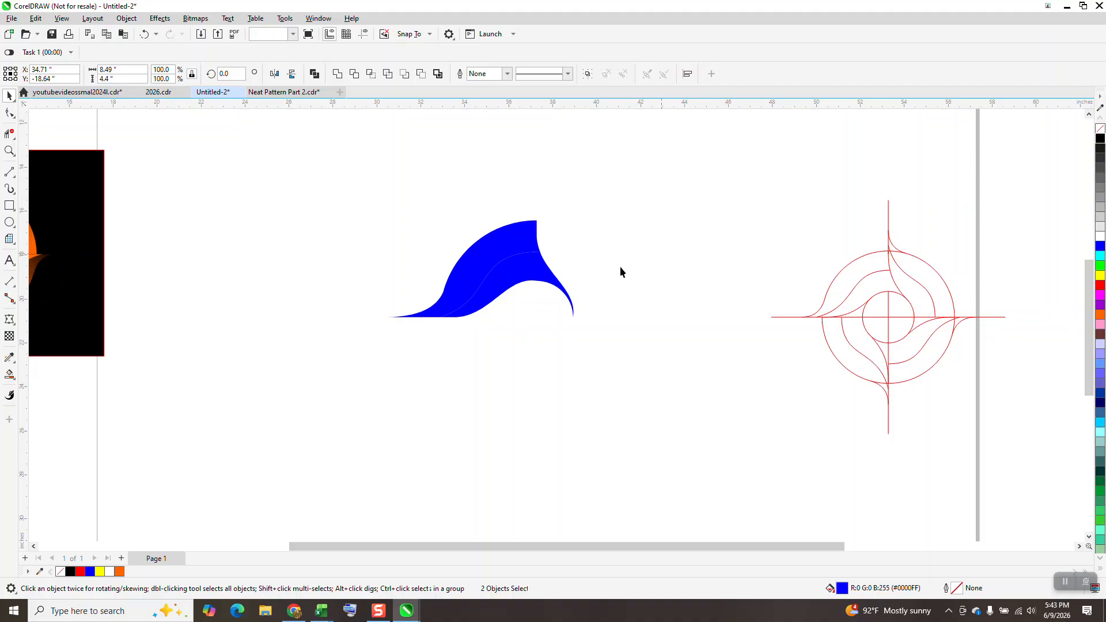
Apply a blue-to-white linear fountain fill to the inner blue band, running from its lower-left part to its right tip.
left_click(631, 267)
left_click(538, 283)
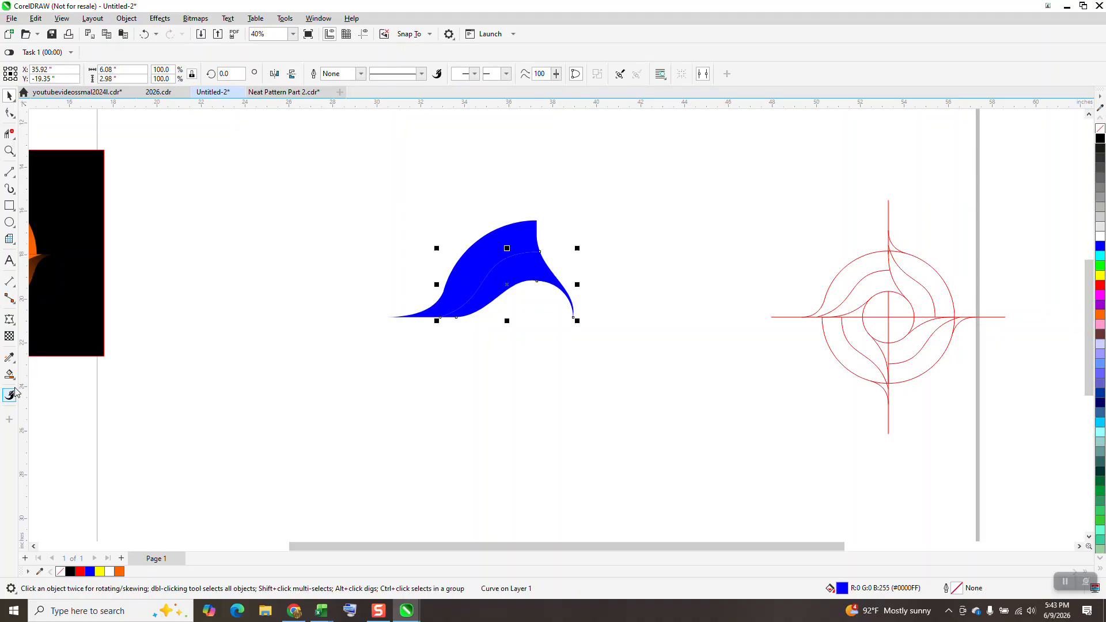
left_click(14, 382)
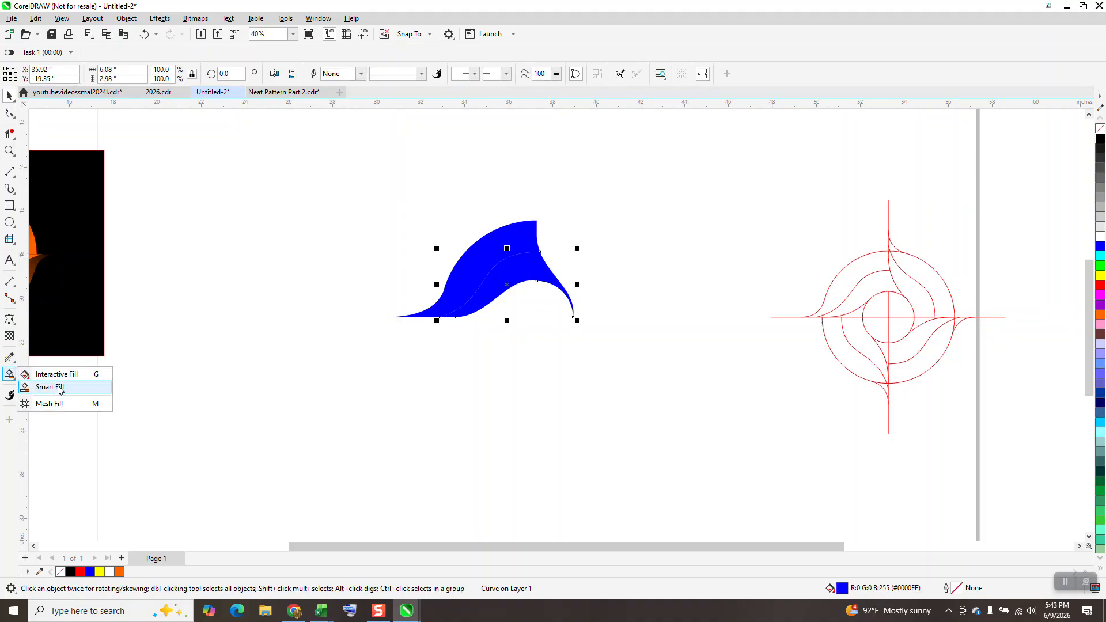
left_click(60, 388)
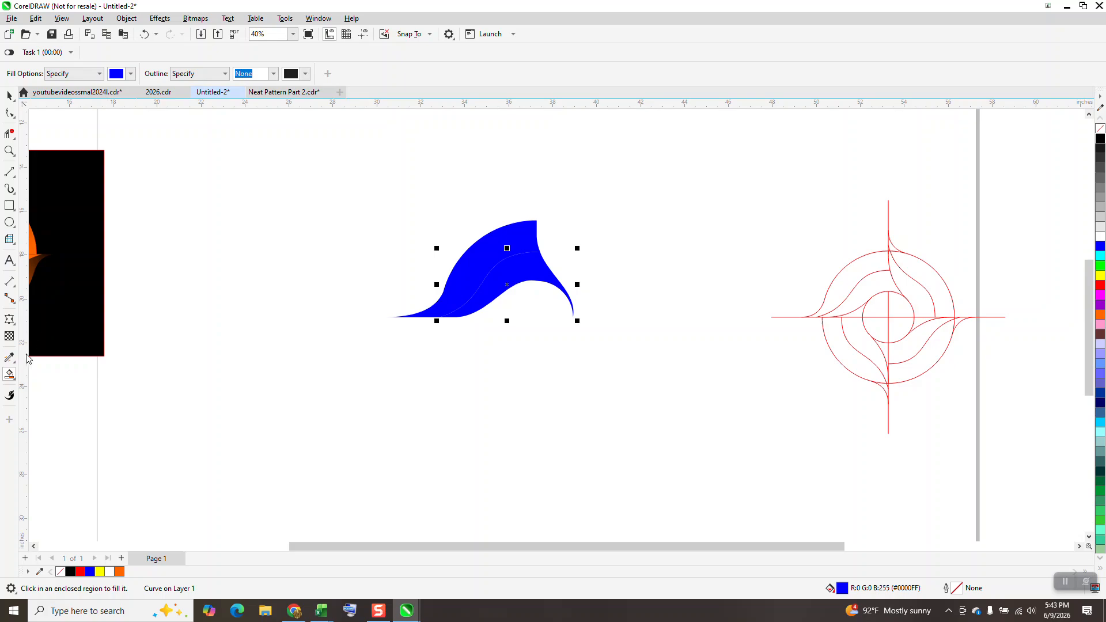
left_click(15, 382)
left_click(52, 375)
left_click_drag(478, 303, 583, 279)
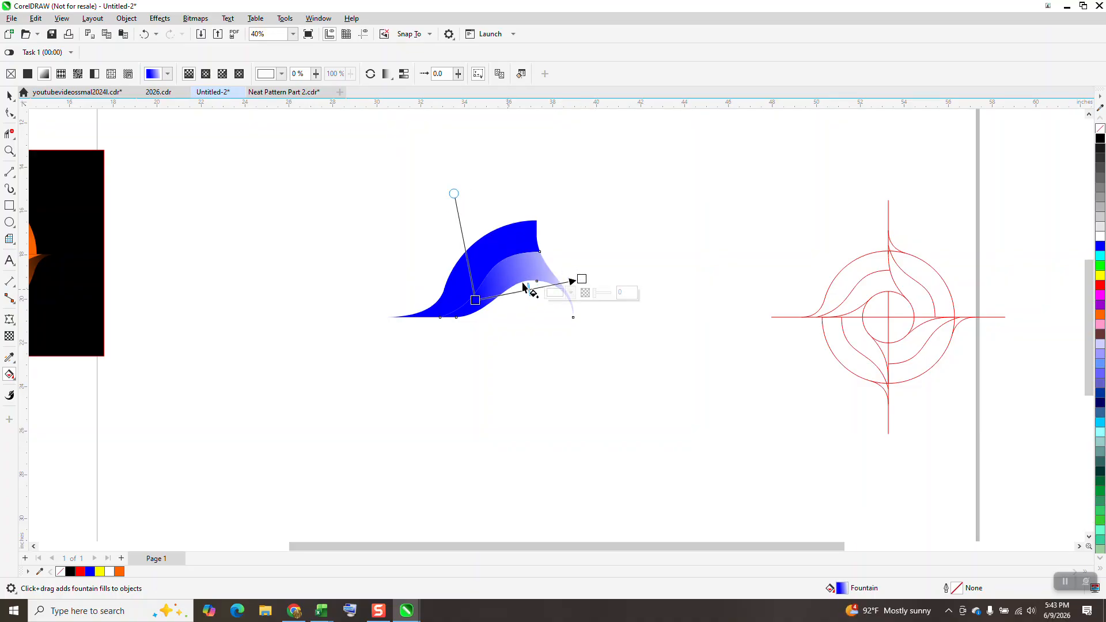
Apply a blue-to-white linear fountain fill to the outer blue band, running from its upper end to its left tip.
left_click(520, 237)
left_click_drag(522, 234, 395, 328)
left_click(10, 97)
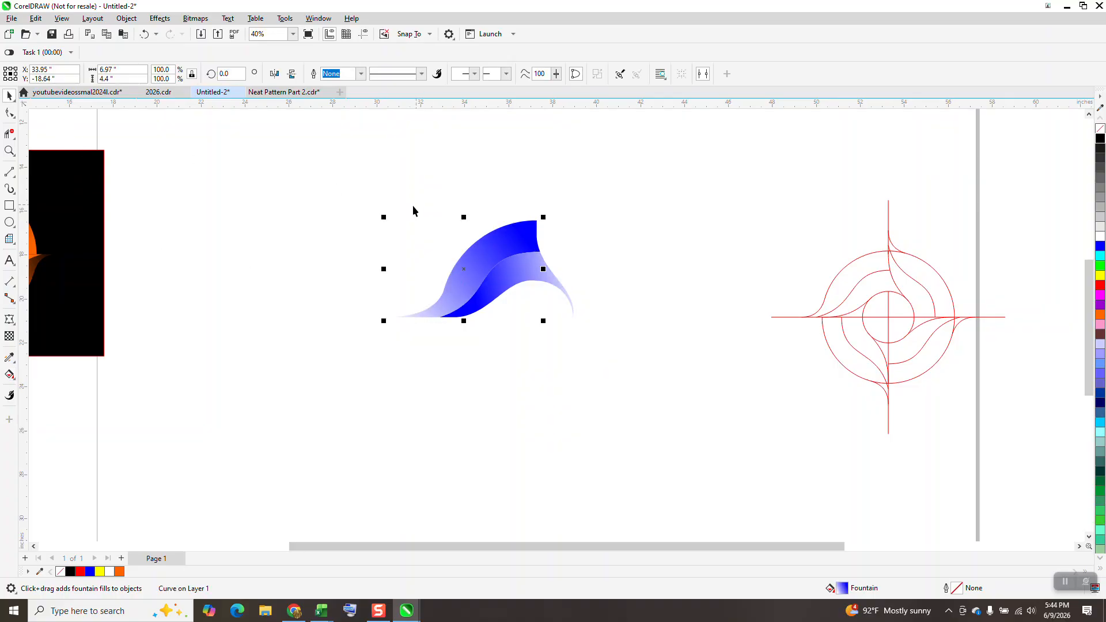
Group the two gradient-filled blue bands.
left_click_drag(346, 169, 366, 241)
left_click_drag(651, 385, 653, 384)
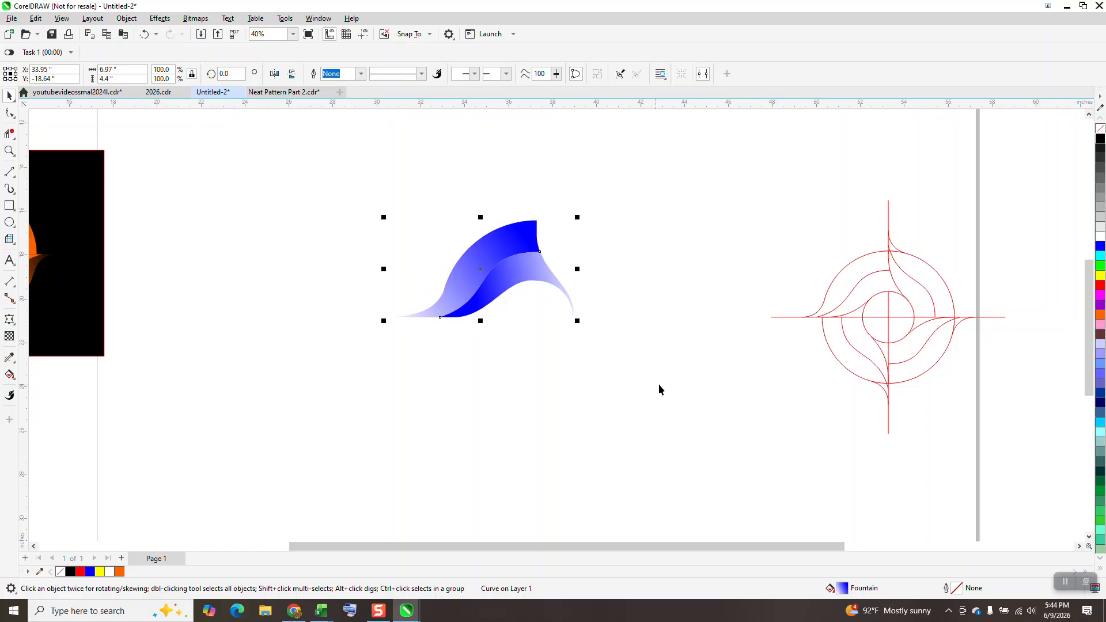
key("ctrl+g")
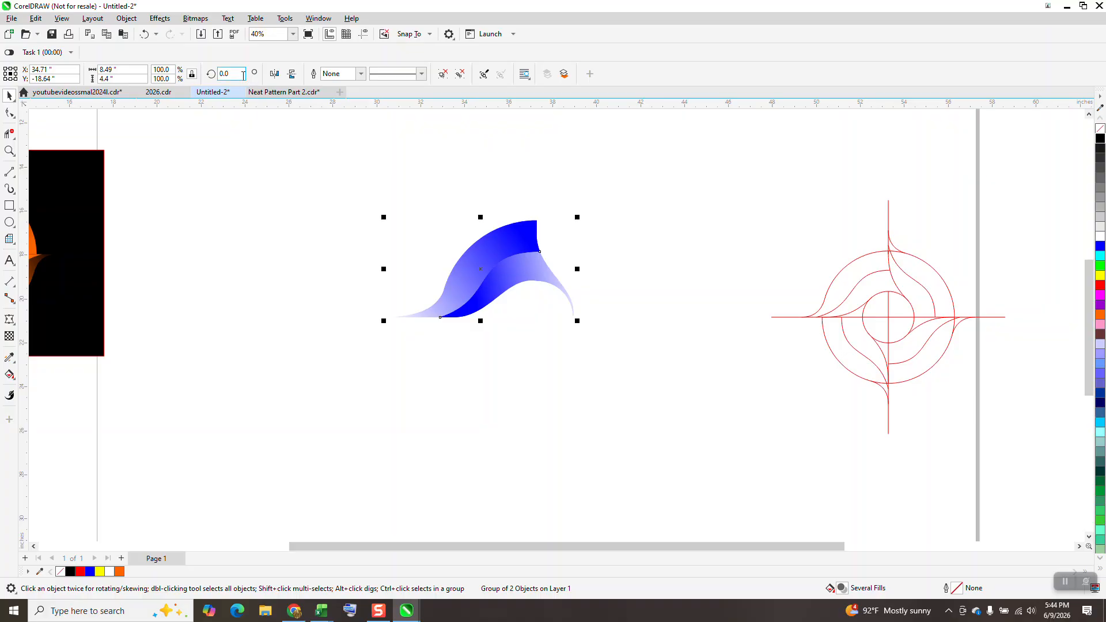
Create a copy of the band group rotated 90 degrees about the ring's centre and repeat it twice to complete the four-part ring.
type("90")
key("Return")
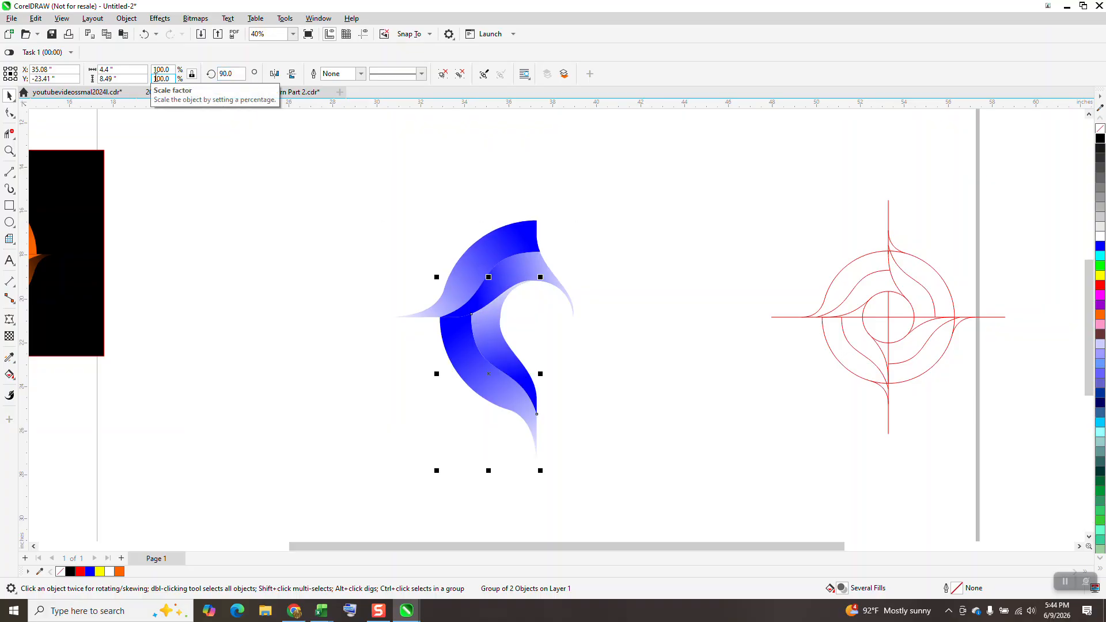
key("ctrl+d")
key("ctrl+d")
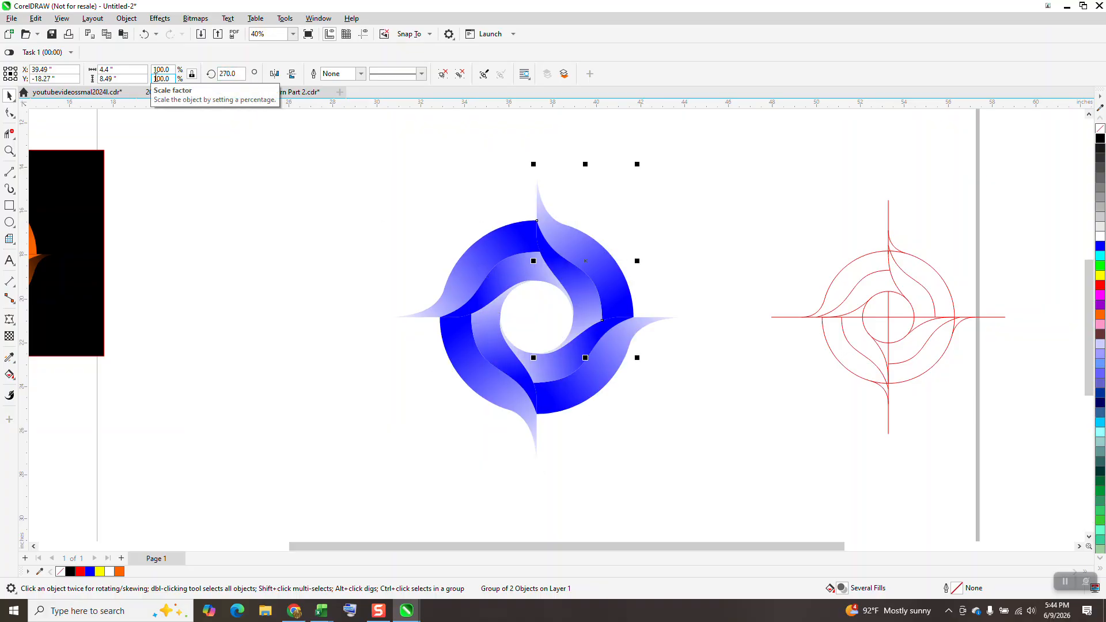
Place the black rectangle behind the blue ring and stretch it to about 15.52 by 12.88 inches.
left_click_drag(101, 200, 661, 214)
left_click_drag(536, 377, 537, 456)
left_click_drag(415, 312, 362, 311)
left_click_drag(665, 311, 708, 312)
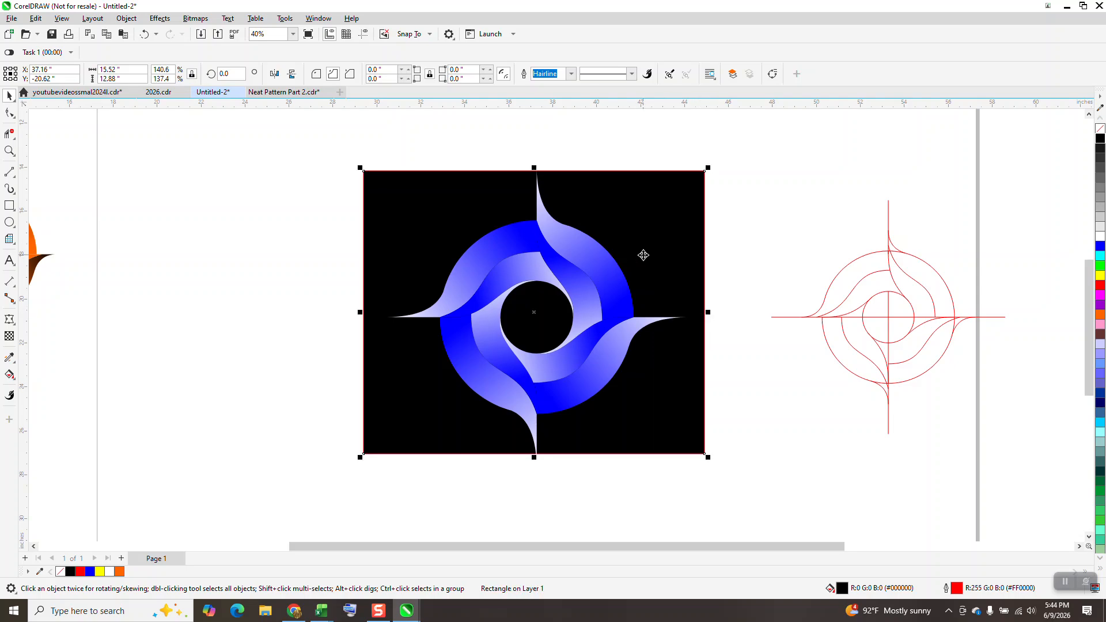
Ungroup the four band groups of the blue ring.
left_click(750, 279)
left_click(599, 275)
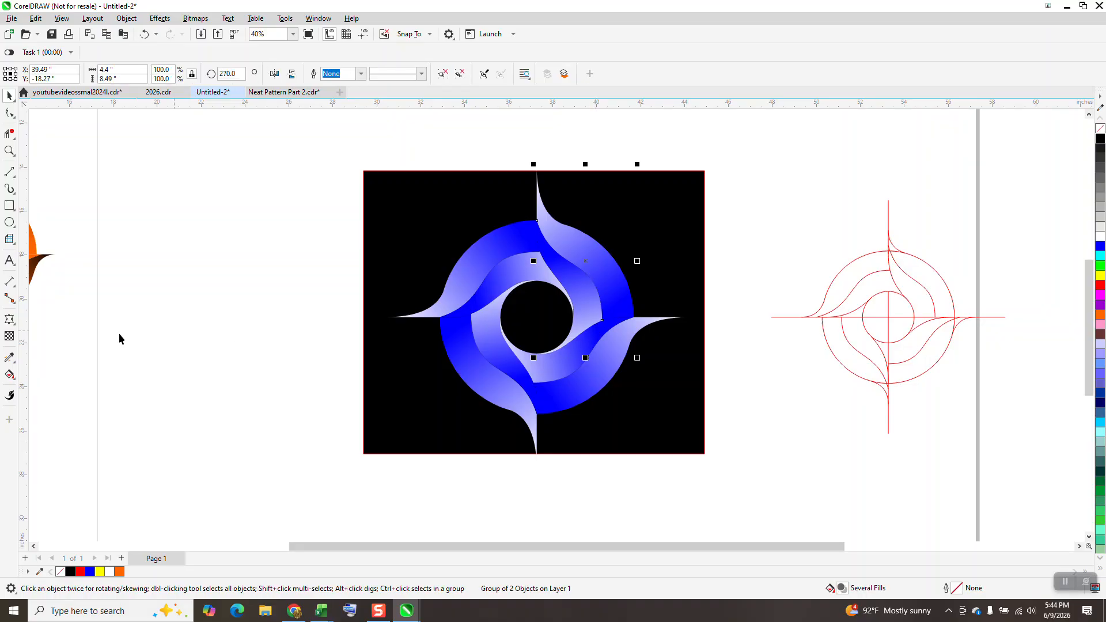
left_click_drag(375, 158, 753, 489)
left_click(121, 19)
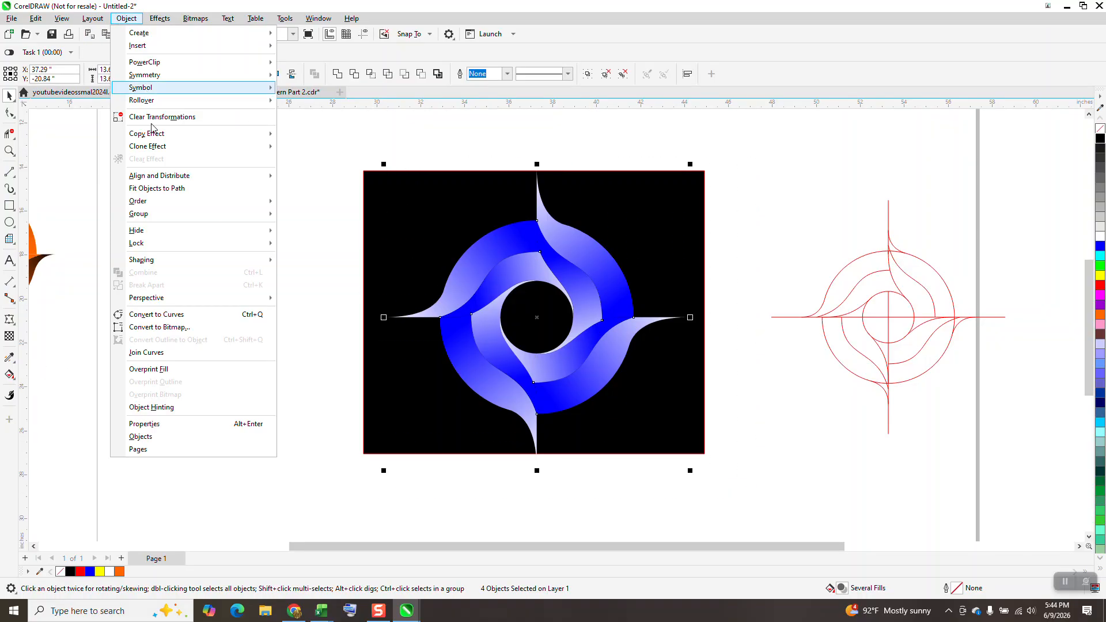
mouse_move(151, 218)
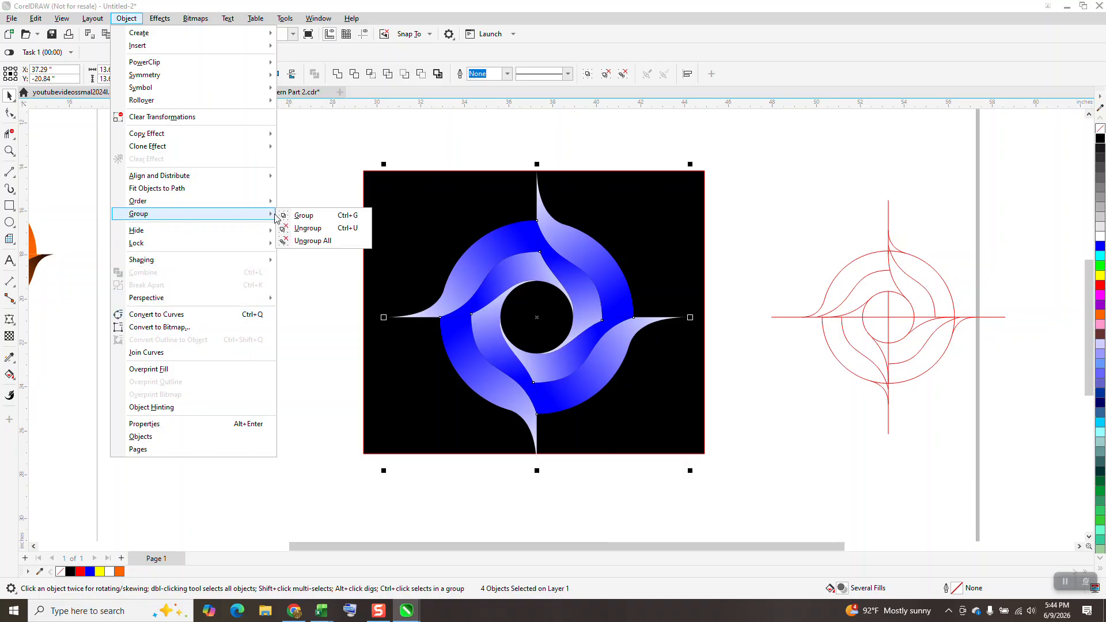
left_click(302, 230)
Change the blue end of the upper-right outer band's fountain fill, trying green and settling on red.
left_click(608, 267)
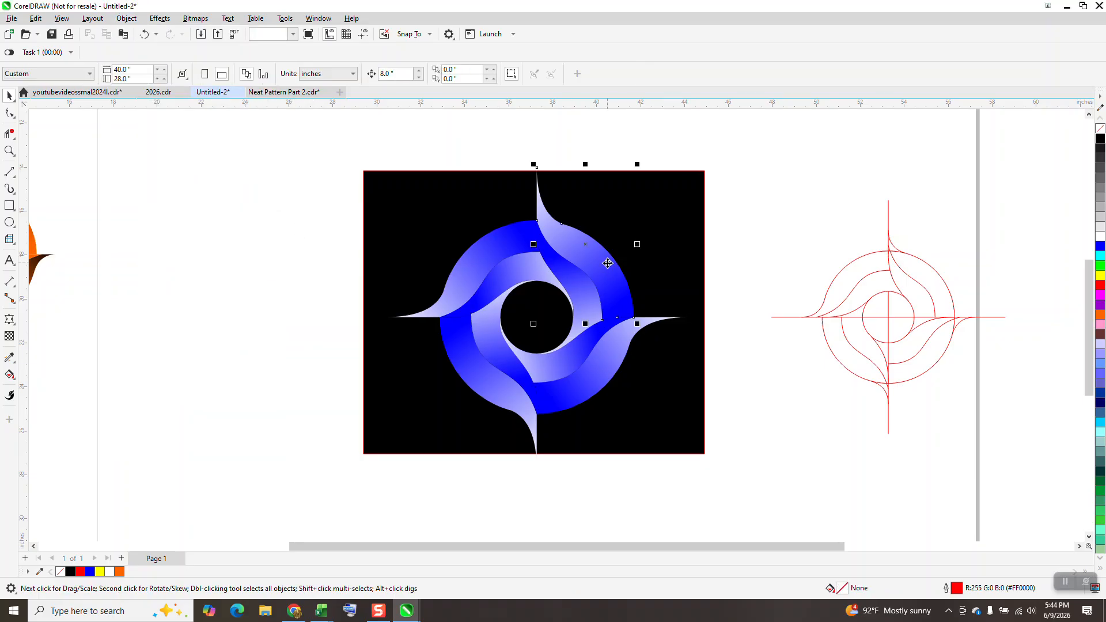
left_click(10, 375)
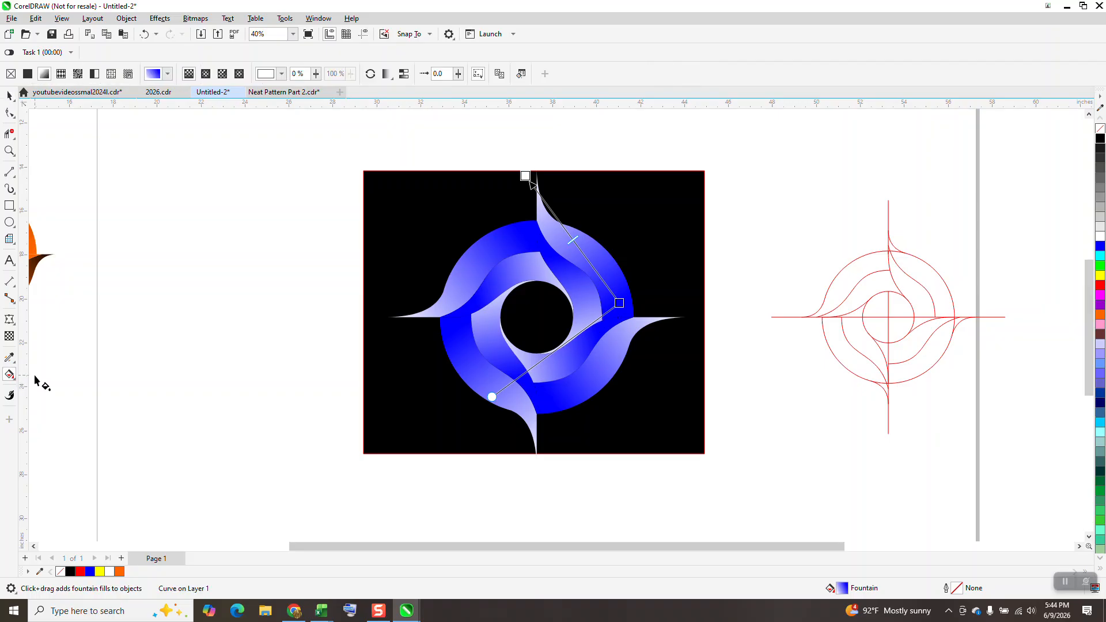
left_click_drag(1101, 271, 620, 302)
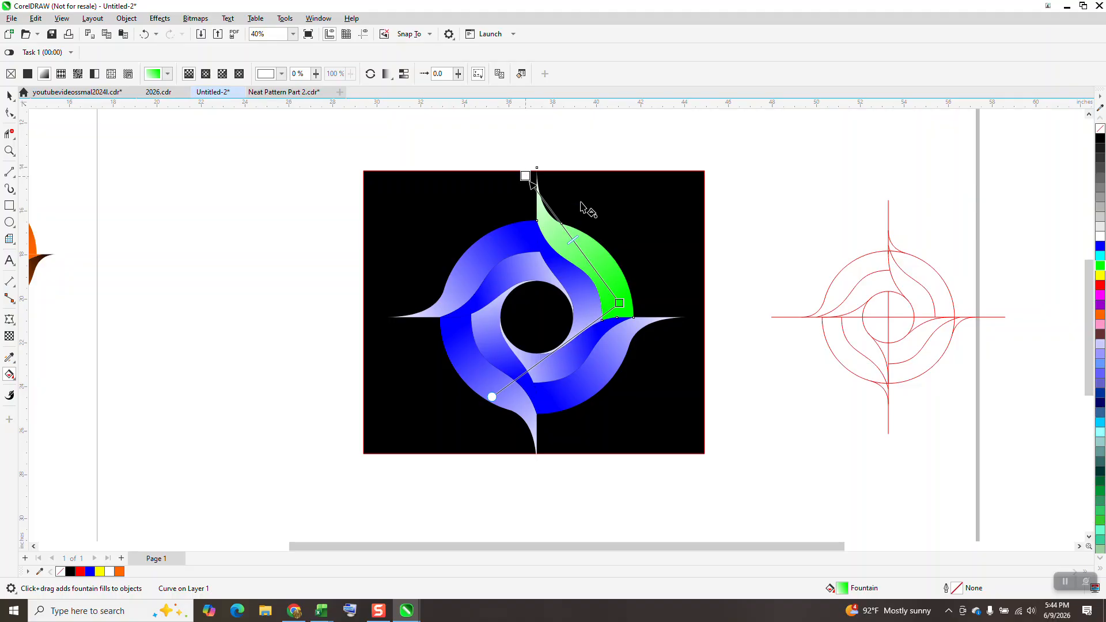
left_click_drag(1100, 291, 625, 309)
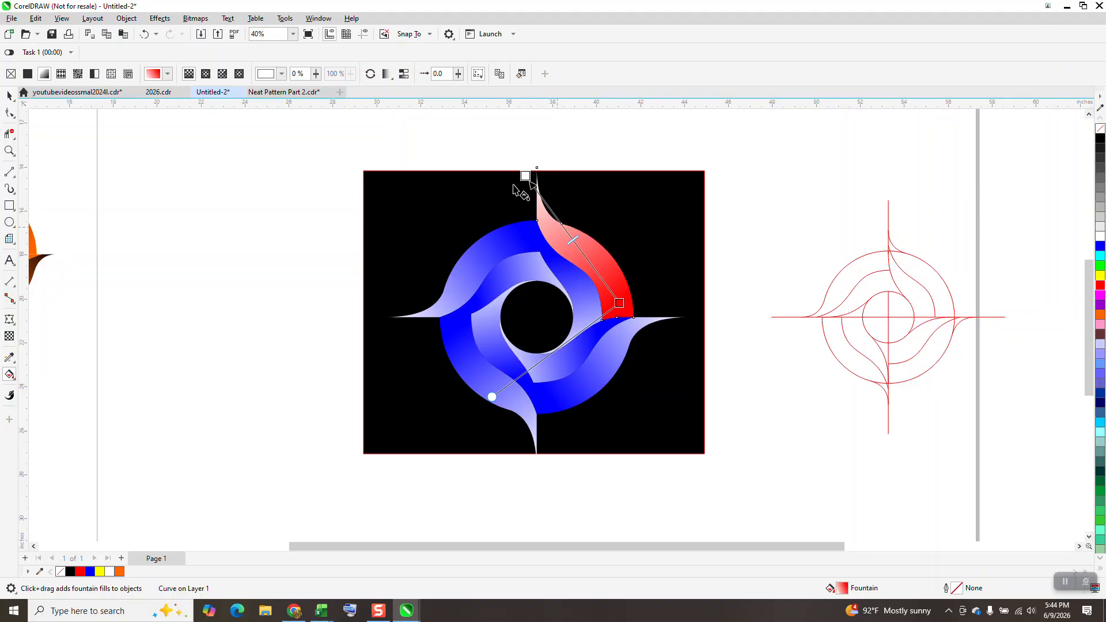
Change the blue end of the upper-right inner band's fountain fill to red and shorten the white ends of both red bands' gradients.
left_click_drag(525, 176, 530, 189)
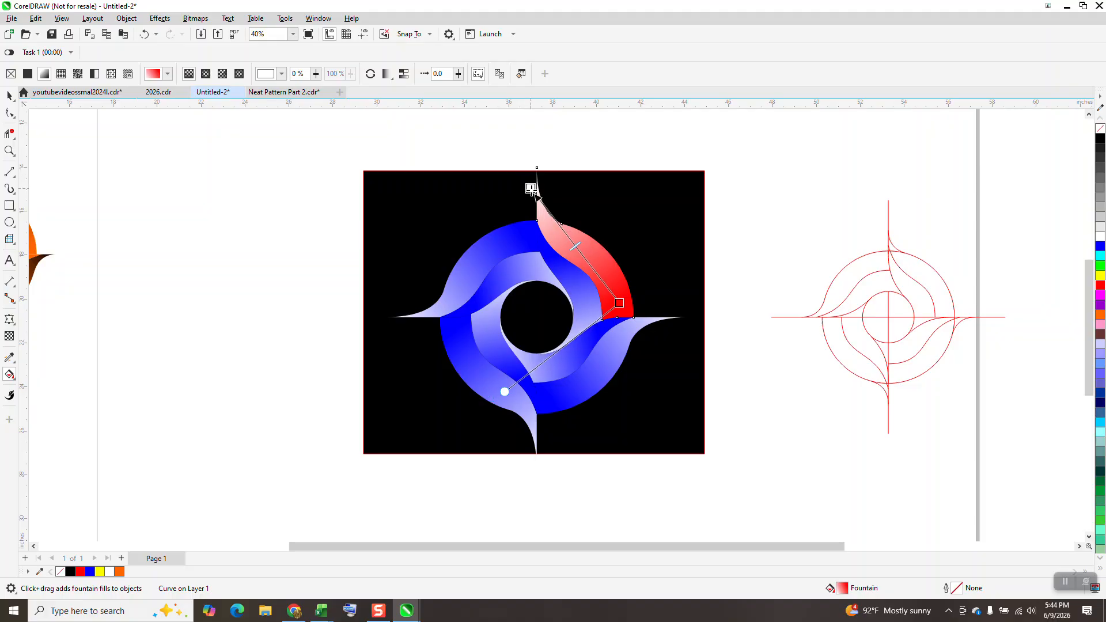
left_click(585, 298)
left_click_drag(1100, 295, 555, 257)
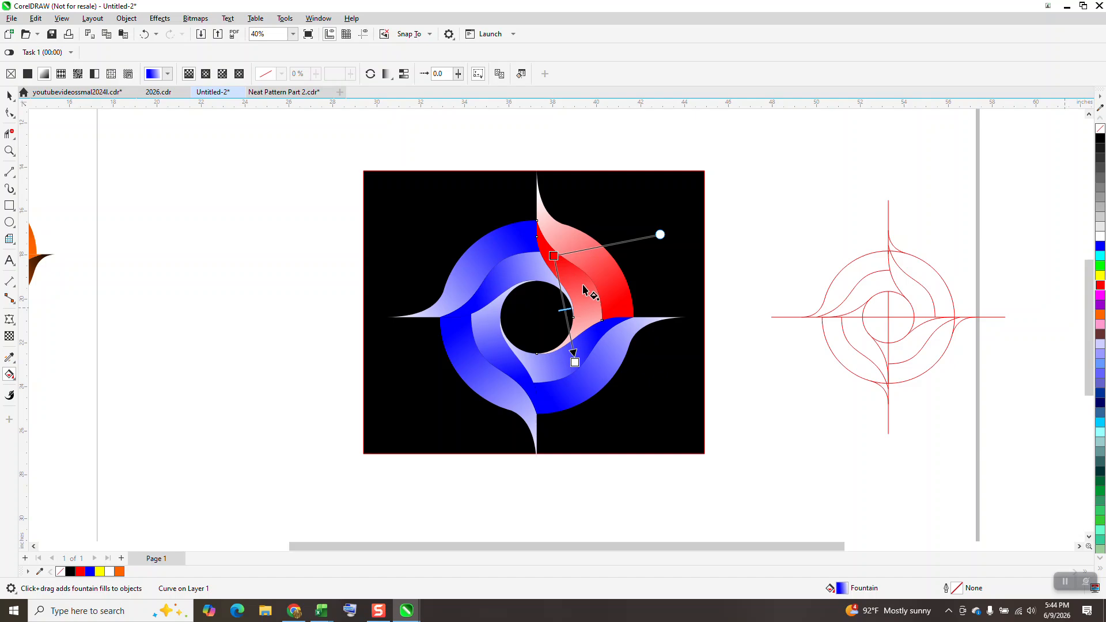
left_click_drag(576, 360, 581, 352)
Change the blue ends of the lower-right outer and inner bands' fountain fills to purple.
left_click(600, 378)
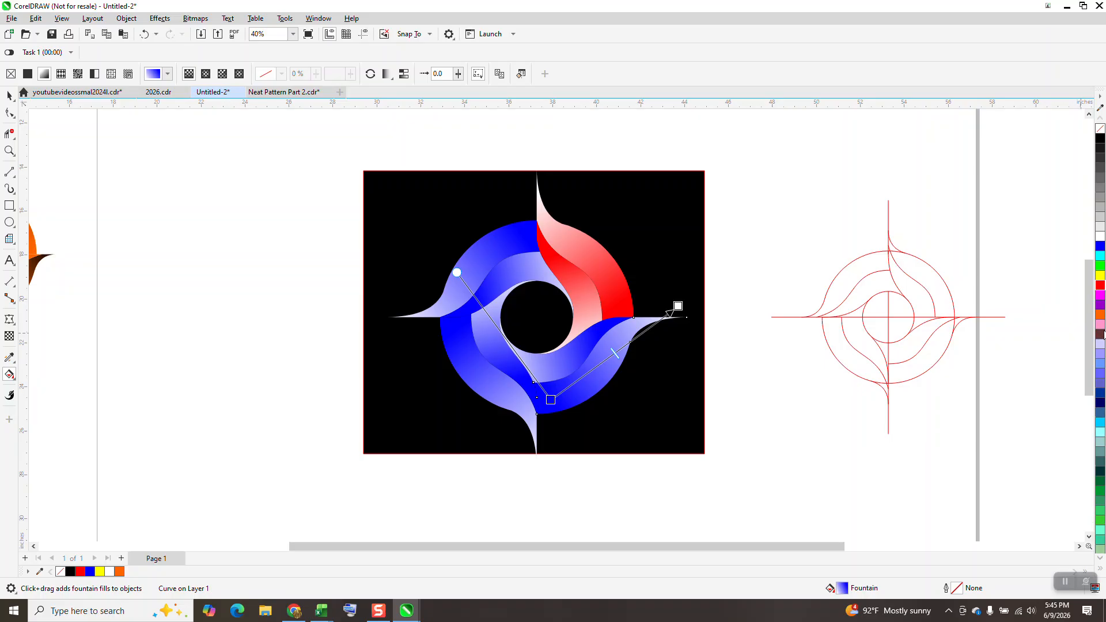
left_click_drag(1101, 311, 551, 398)
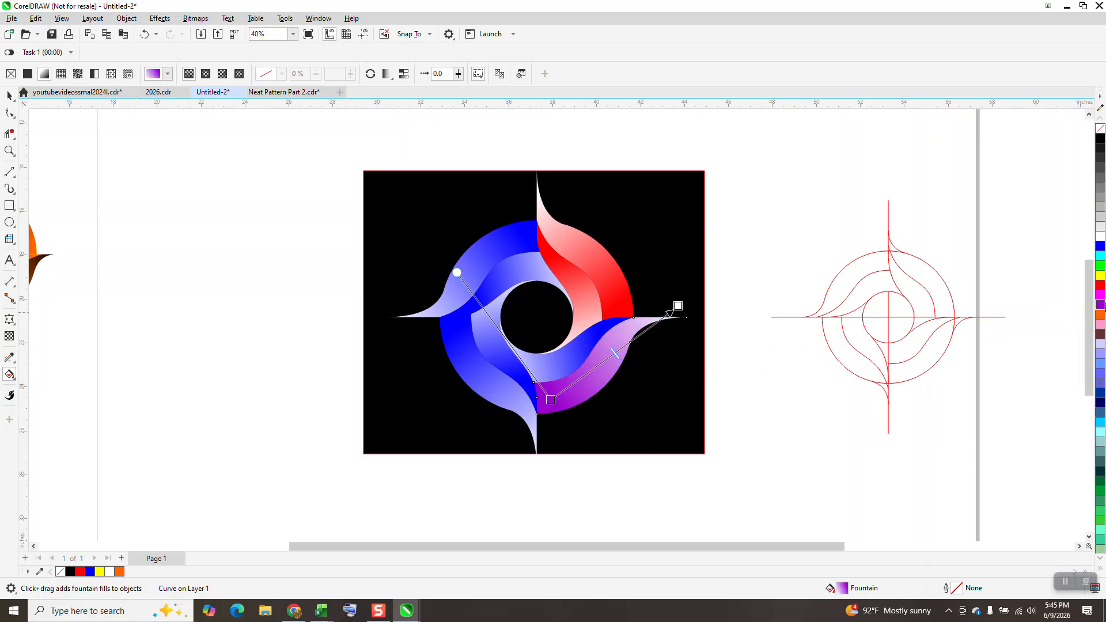
left_click(573, 352)
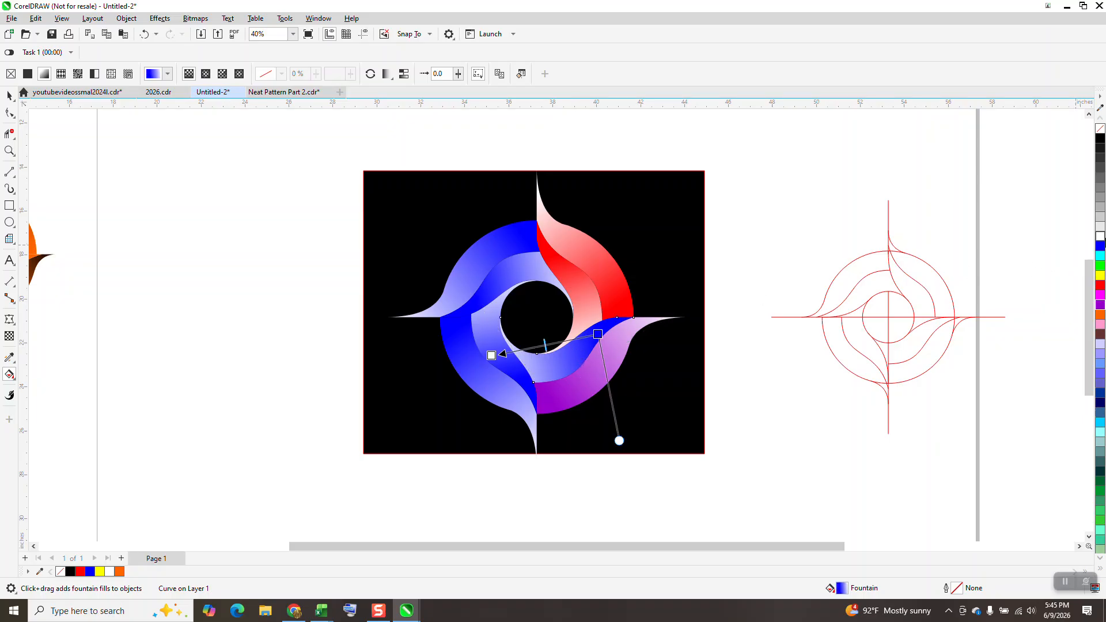
left_click_drag(1053, 317, 599, 335)
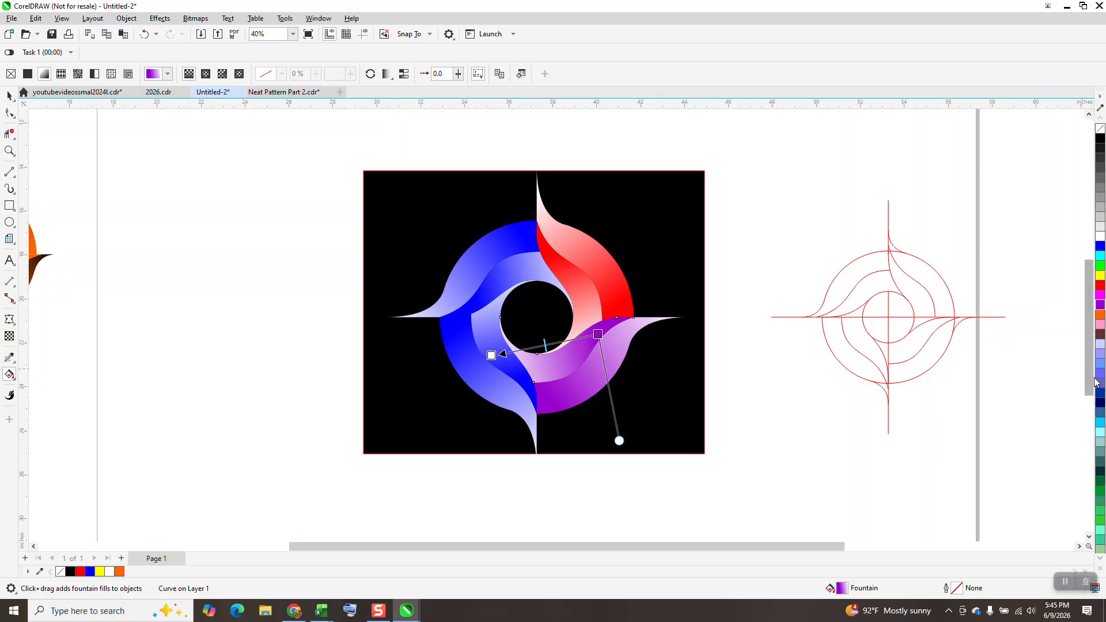
Change the blue ends of both lower-left bands' fountain fills to yellow and shorten the inner band's gradient.
left_click(474, 354)
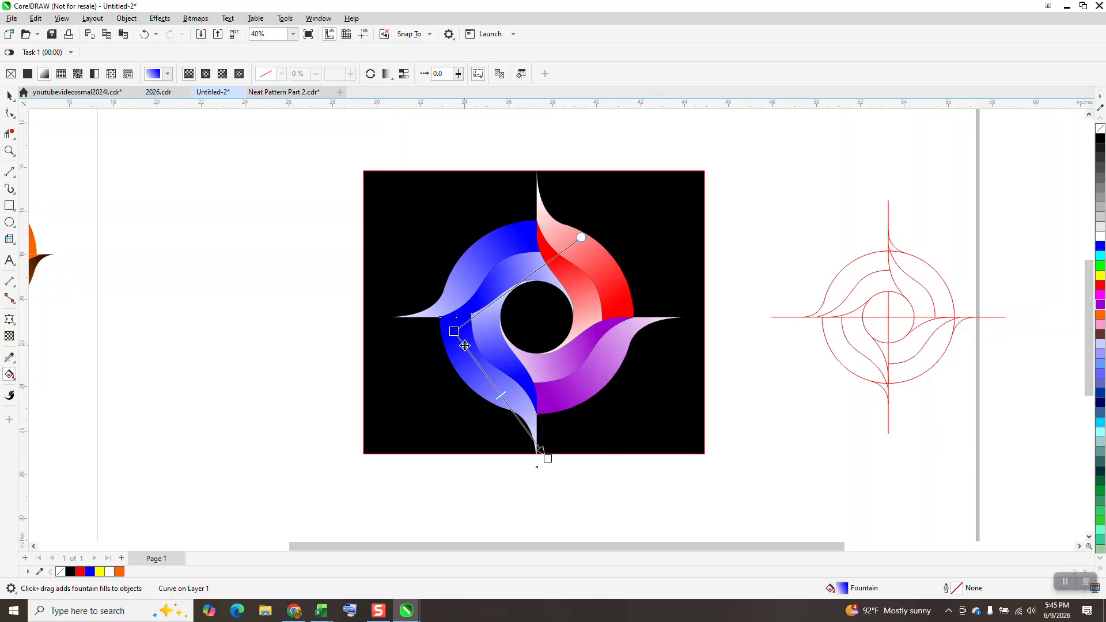
left_click_drag(870, 337, 454, 332)
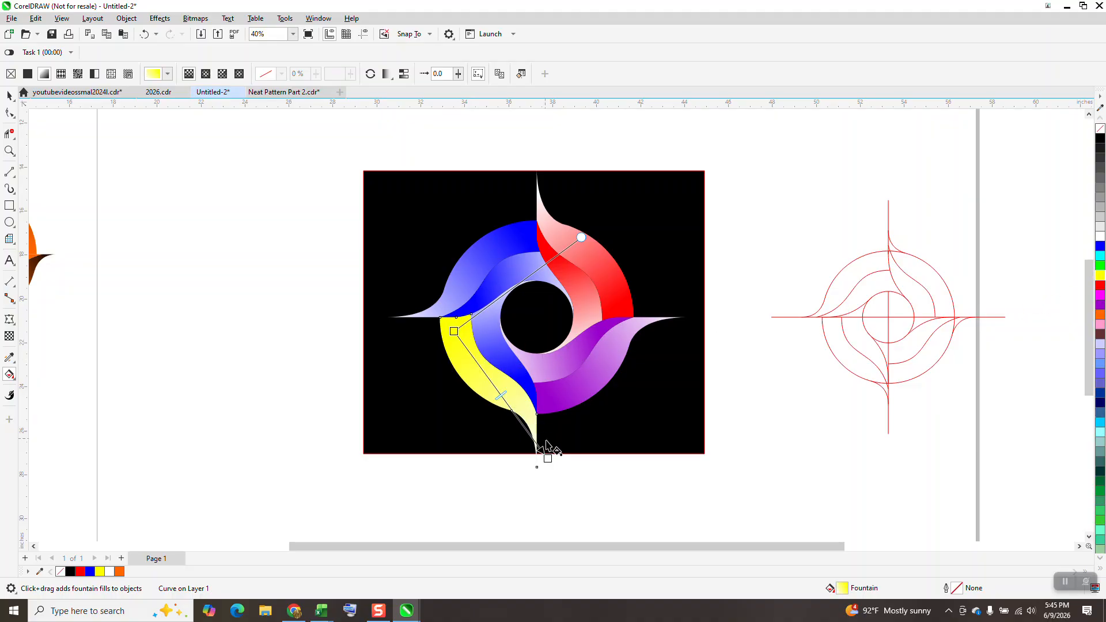
left_click(524, 367)
left_click_drag(1100, 275, 520, 378)
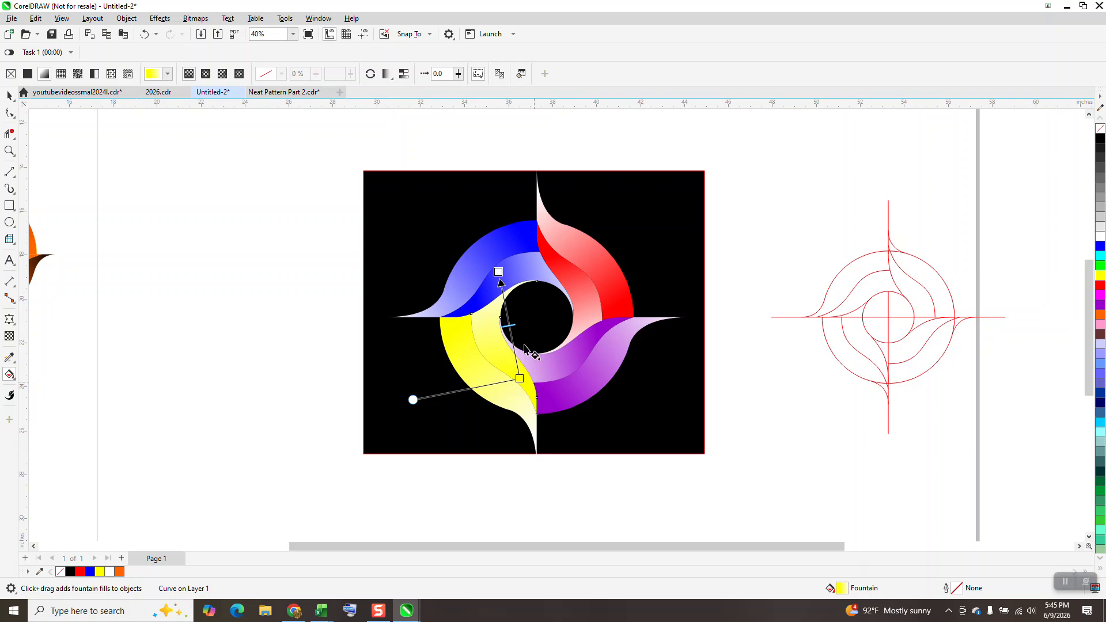
left_click_drag(499, 272, 487, 305)
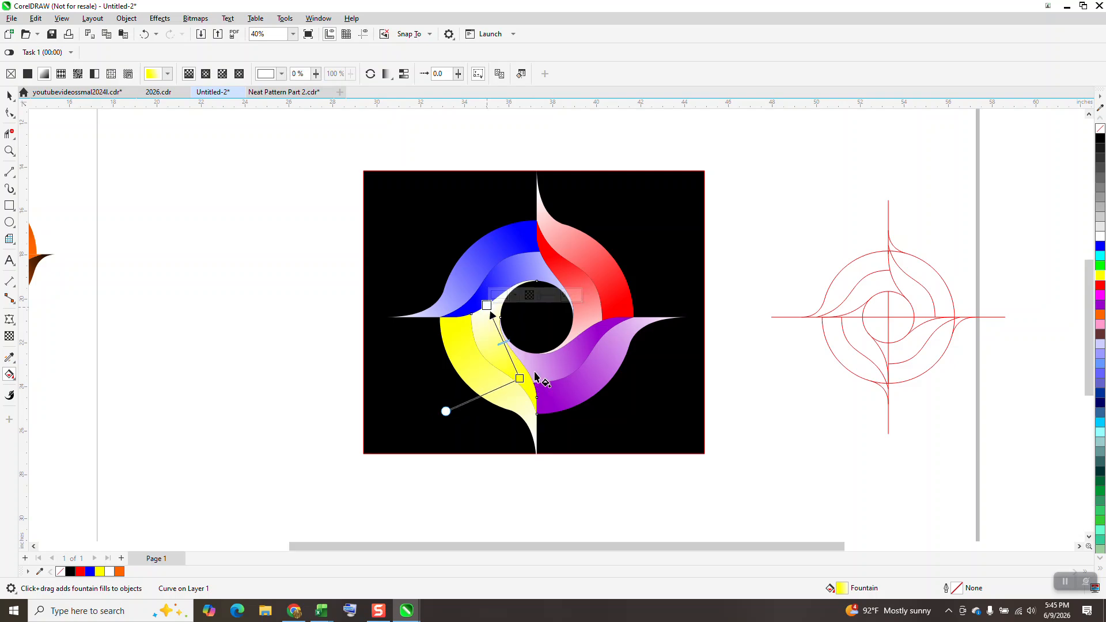
Move the black rectangle off the multicoloured ring and over to the orange reference logo.
key("space")
left_click(253, 203)
scroll(659, 289, "down", 3)
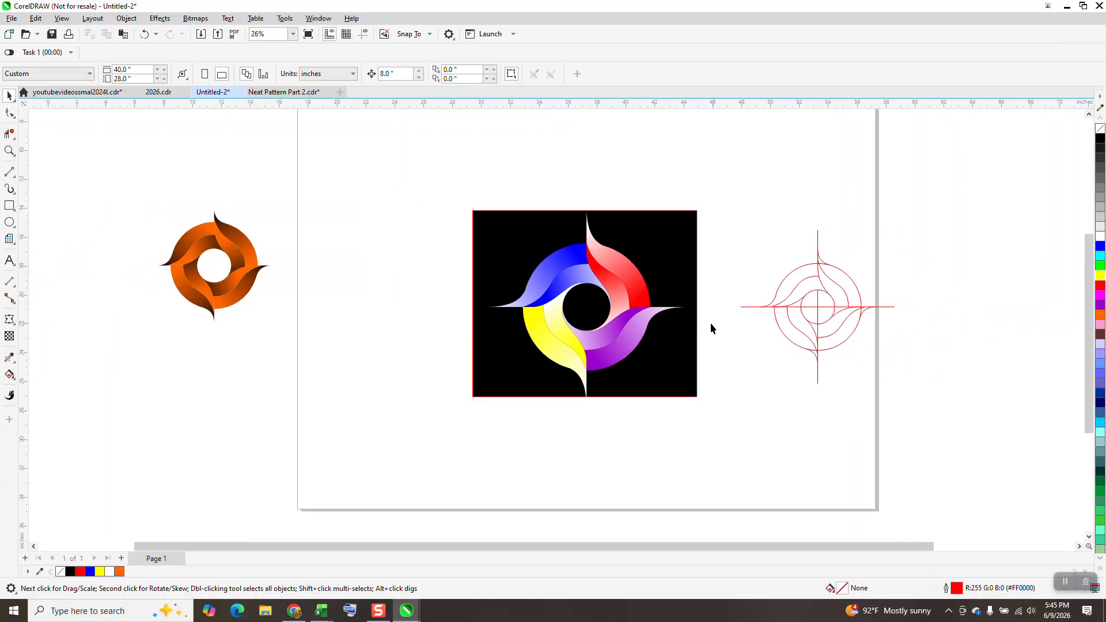
left_click_drag(553, 235, 212, 219)
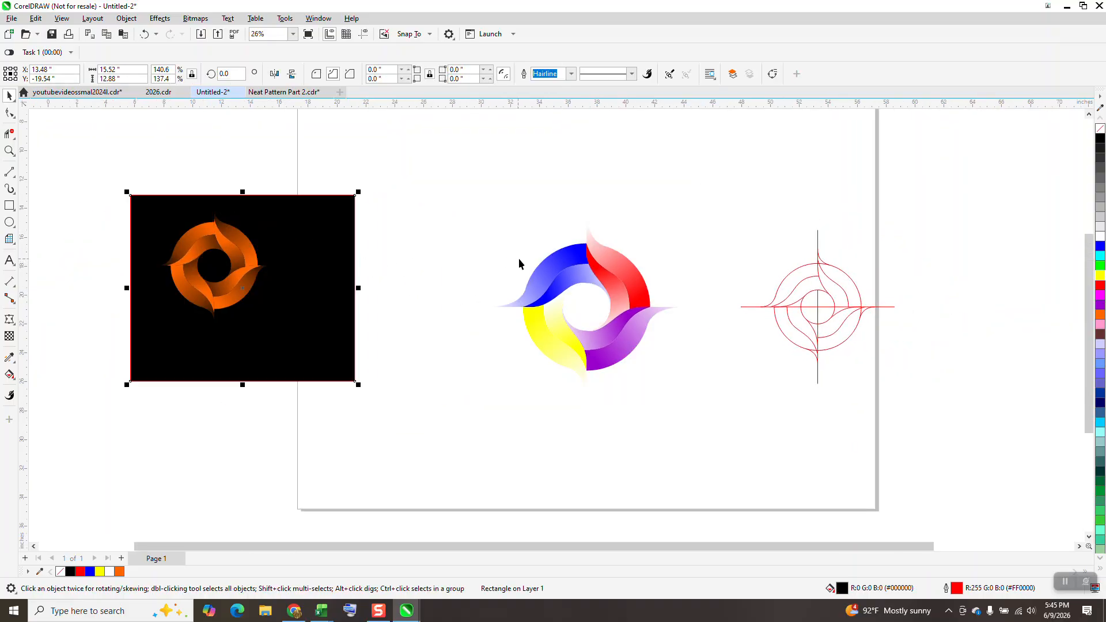
Delete the red, purple and yellow bands, keeping only the upper-left blue pair.
left_click(619, 271)
key("Delete")
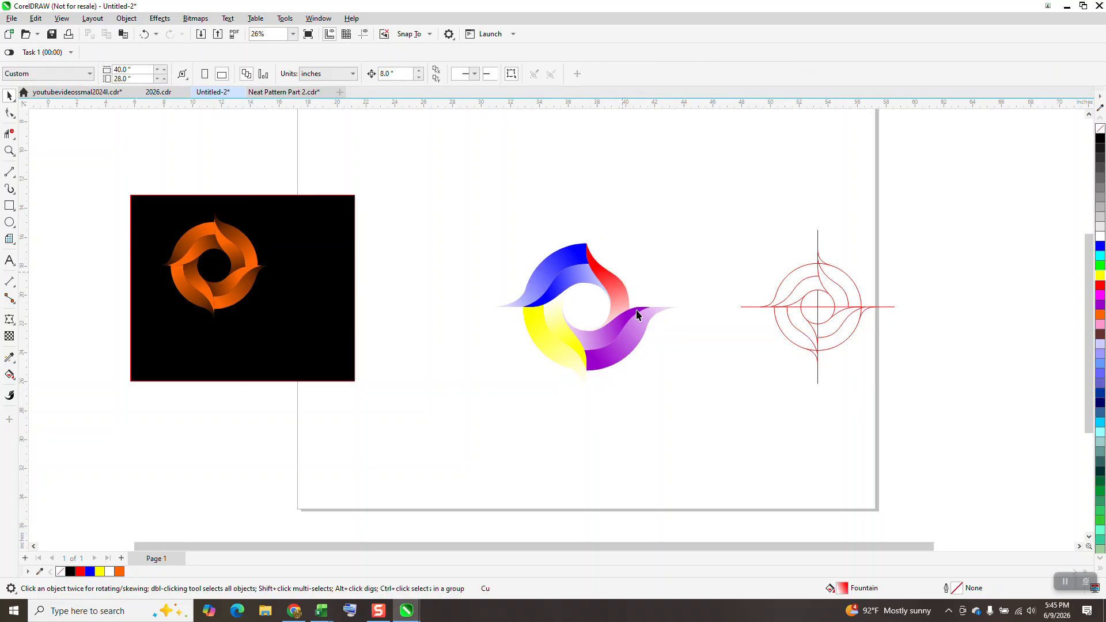
left_click(632, 320)
key("Delete")
left_click(621, 296)
key("Delete")
left_click(609, 343)
key("Delete")
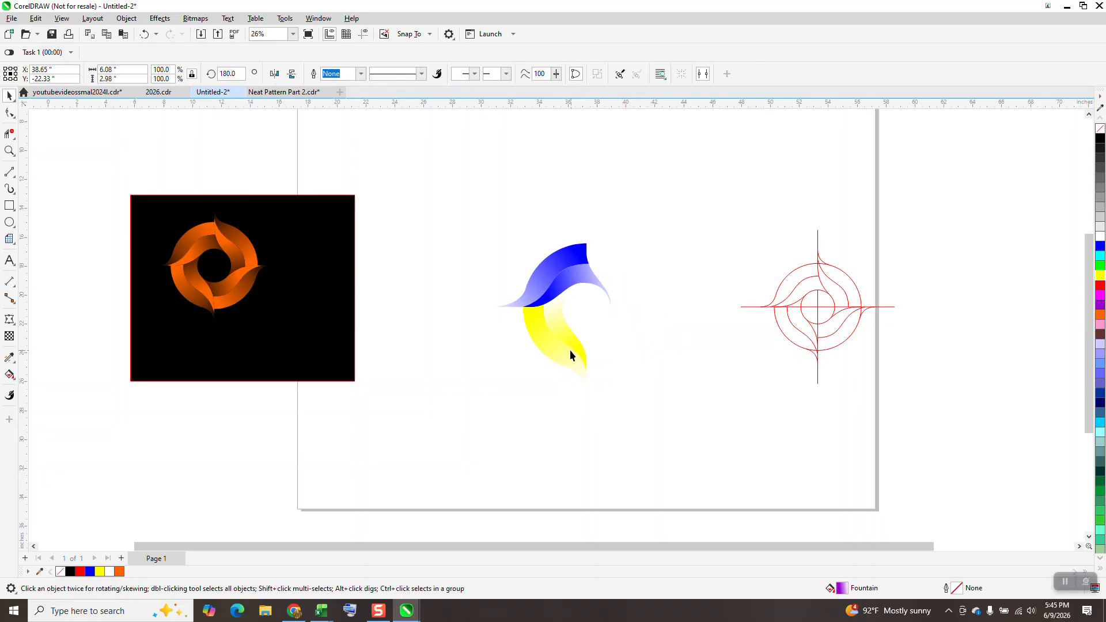
left_click(553, 346)
key("Delete")
Change the white ends of both remaining blue bands' fountain fills to black.
left_click(570, 284)
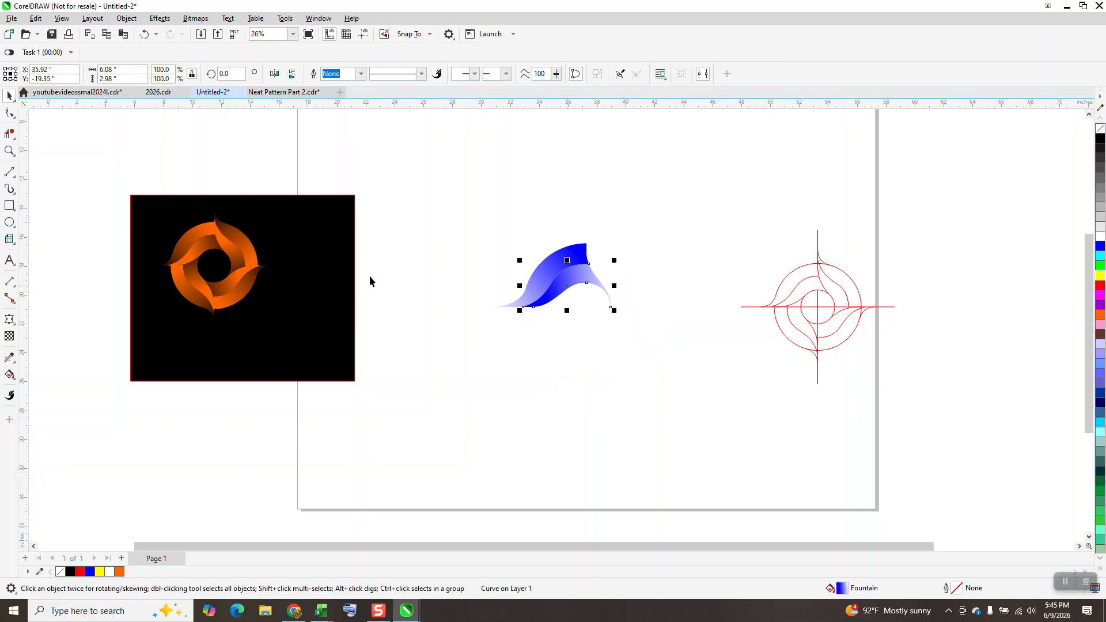
left_click(9, 151)
left_click_drag(494, 236, 764, 374)
left_click(9, 373)
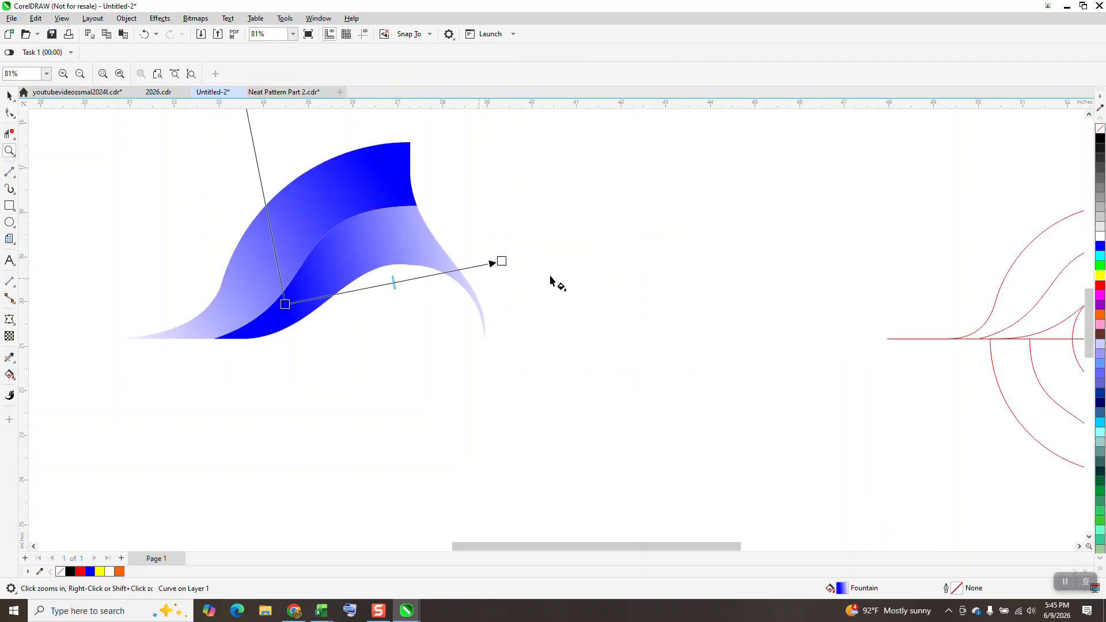
left_click_drag(1100, 142, 504, 266)
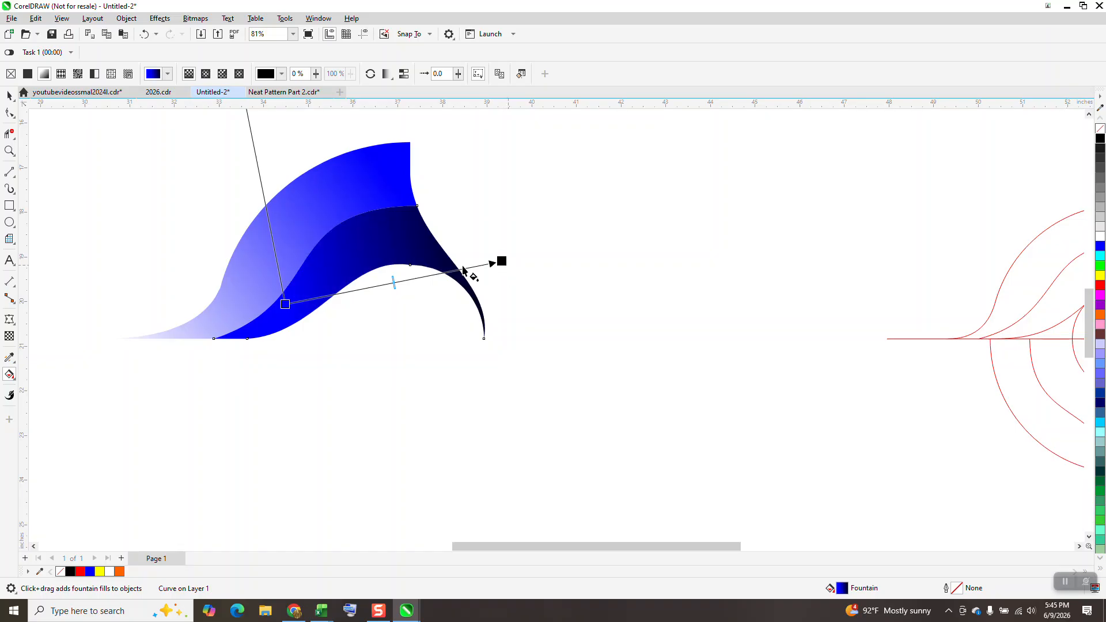
left_click(361, 183)
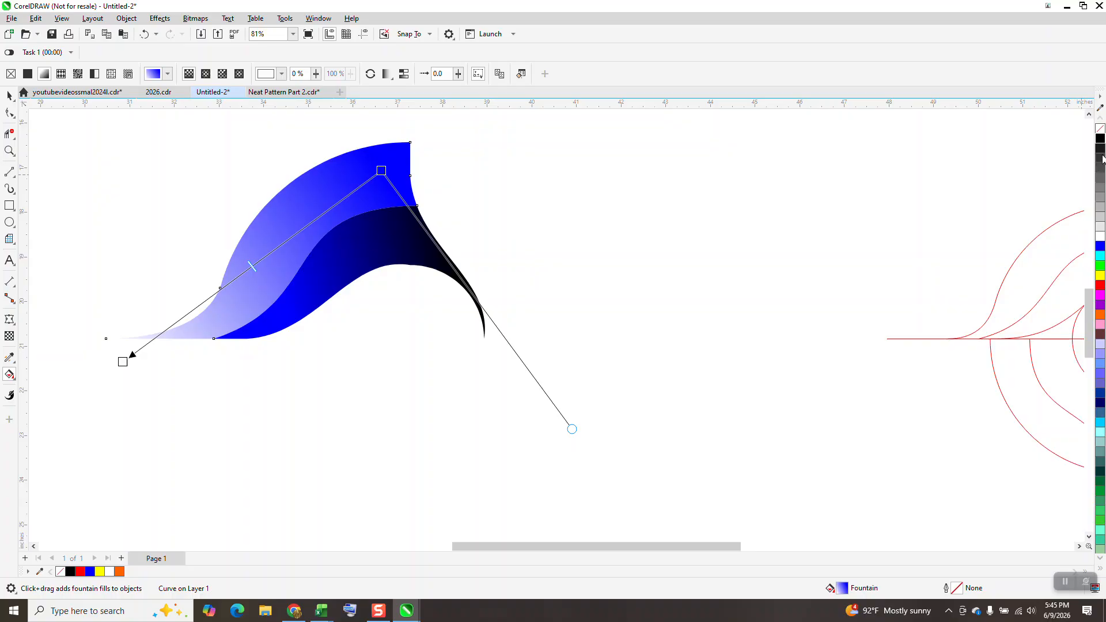
left_click_drag(1100, 146, 123, 361)
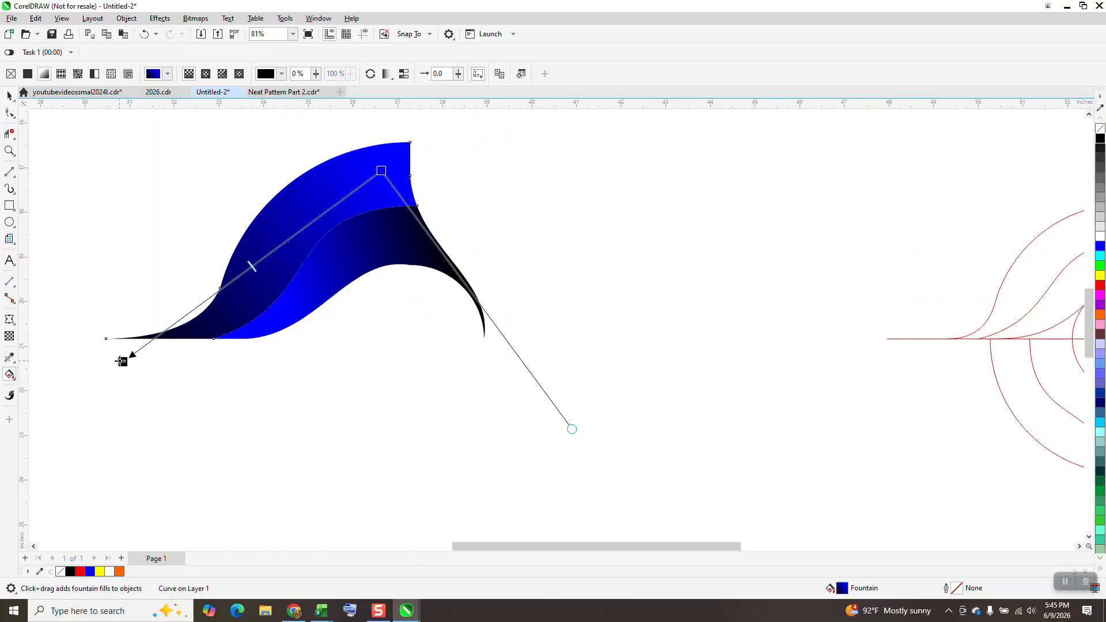
Group the two blue-to-black bands.
left_click(9, 95)
scroll(321, 254, "down", 2)
left_click_drag(148, 148, 535, 423)
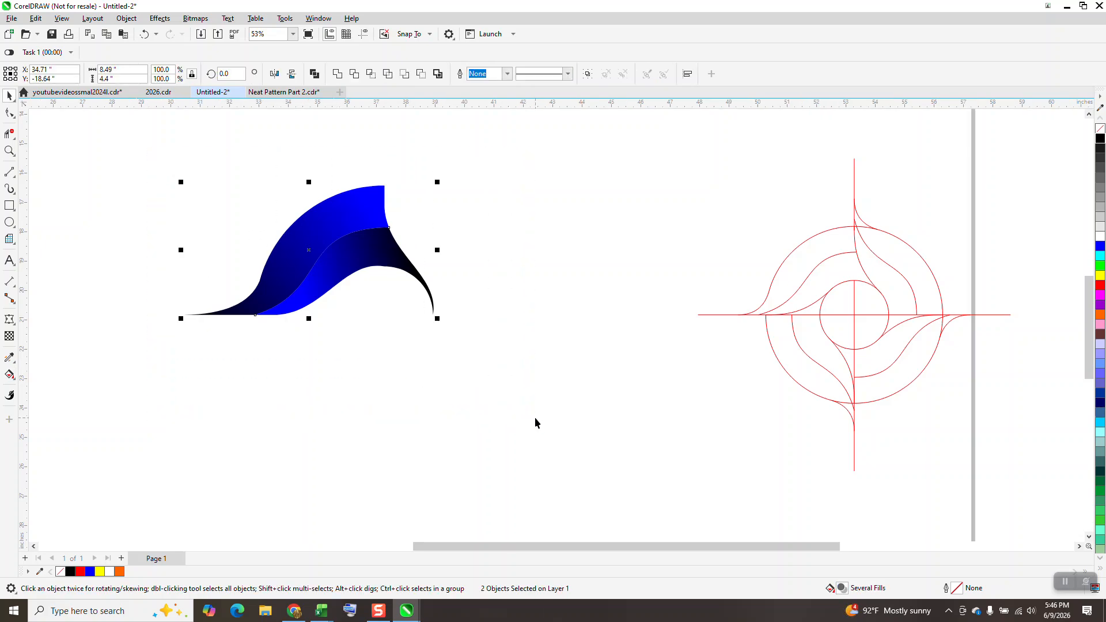
key("ctrl+g")
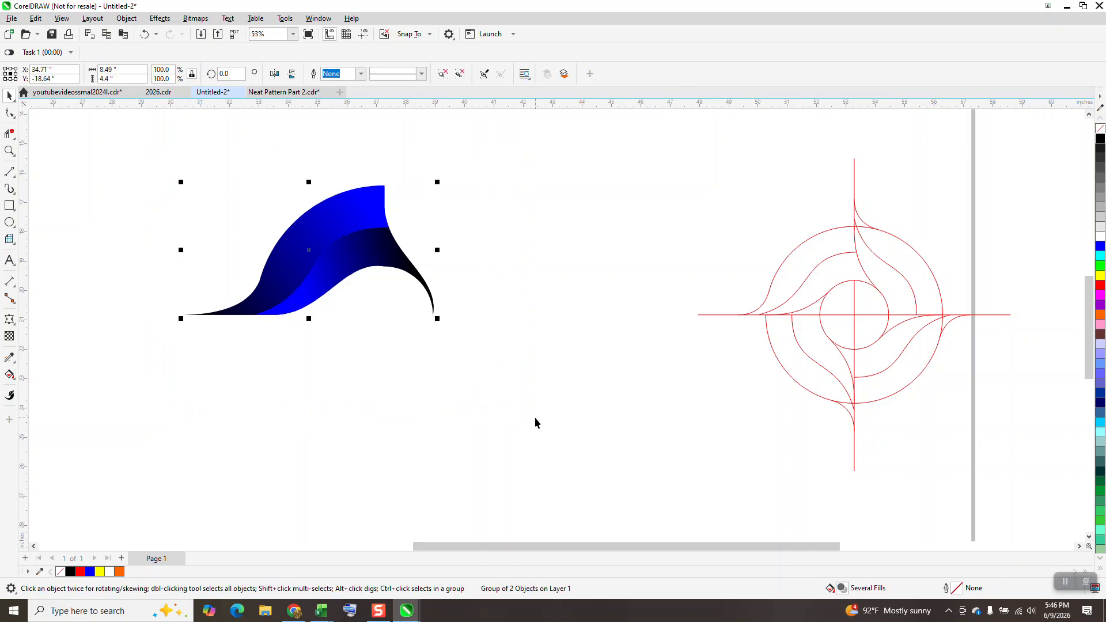
Create a copy of the blue-to-black band group rotated 90 degrees about the ring's centre and repeat it twice to complete the ring.
type("90")
key("Return")
key("ctrl+d")
key("ctrl+d")
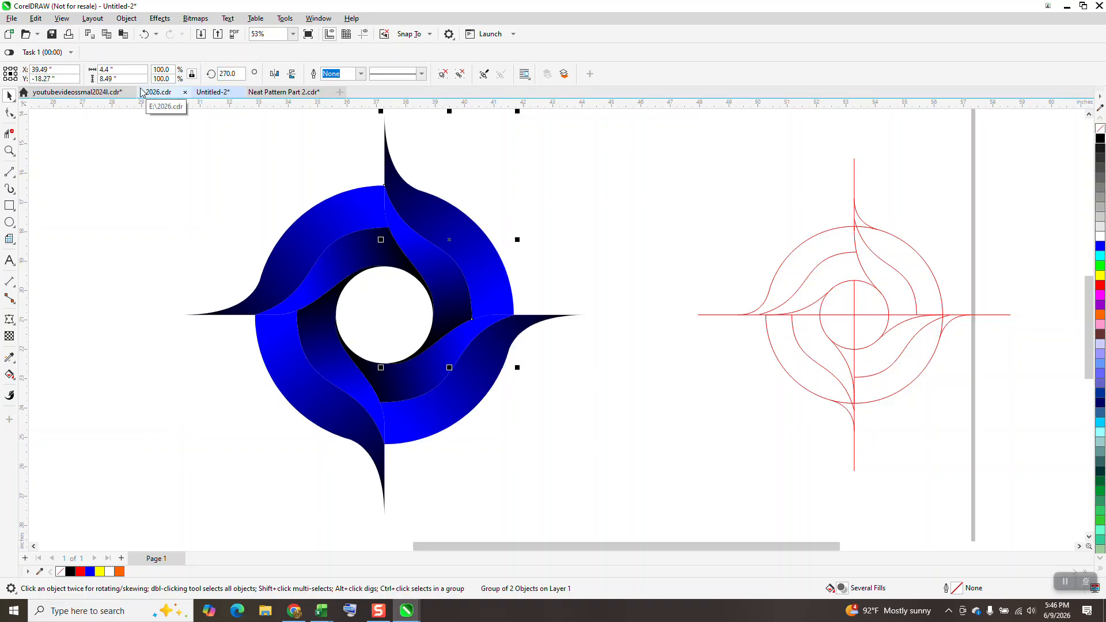
Move the black rectangle back behind the blue-to-black ring.
scroll(647, 402, "down", 3)
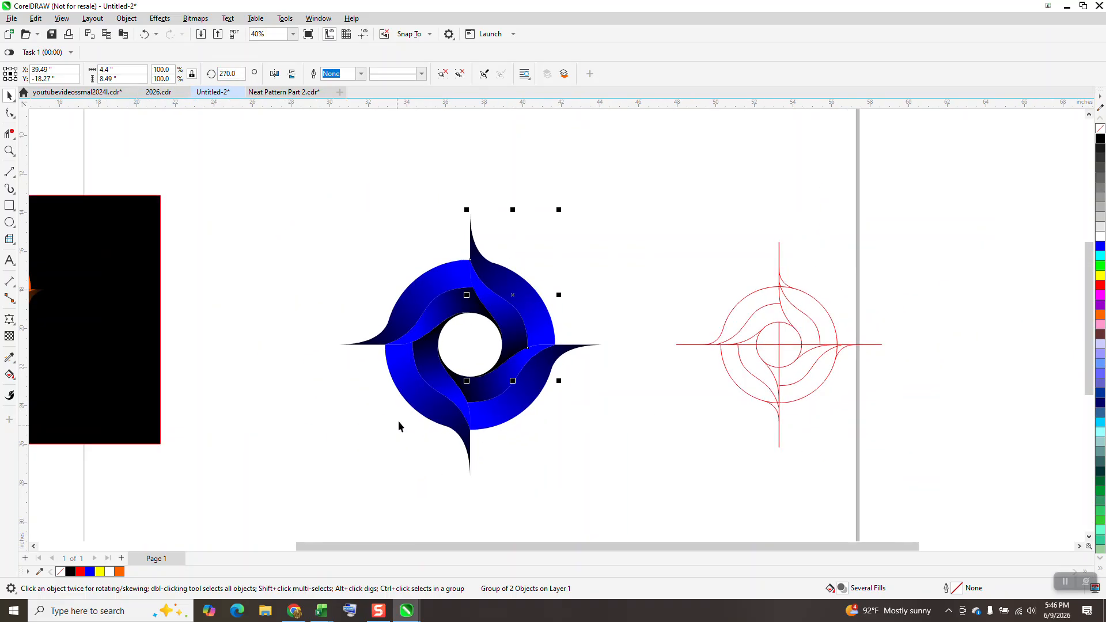
left_click_drag(164, 299, 561, 315)
left_click(9, 150)
left_click_drag(393, 257, 671, 495)
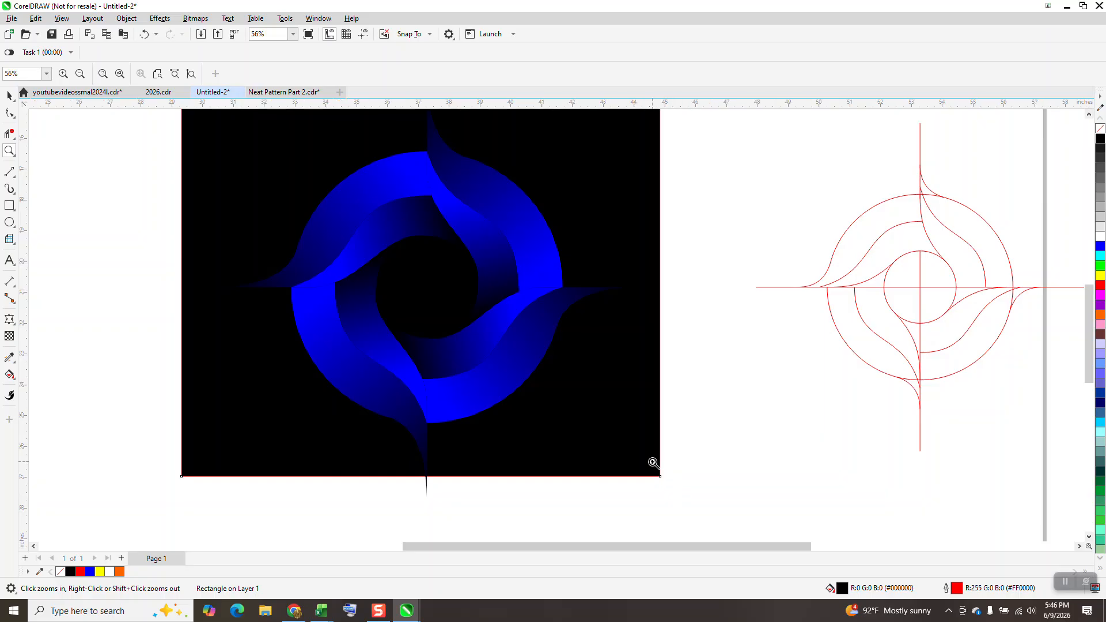
scroll(606, 430, "down", 2)
left_click(8, 97)
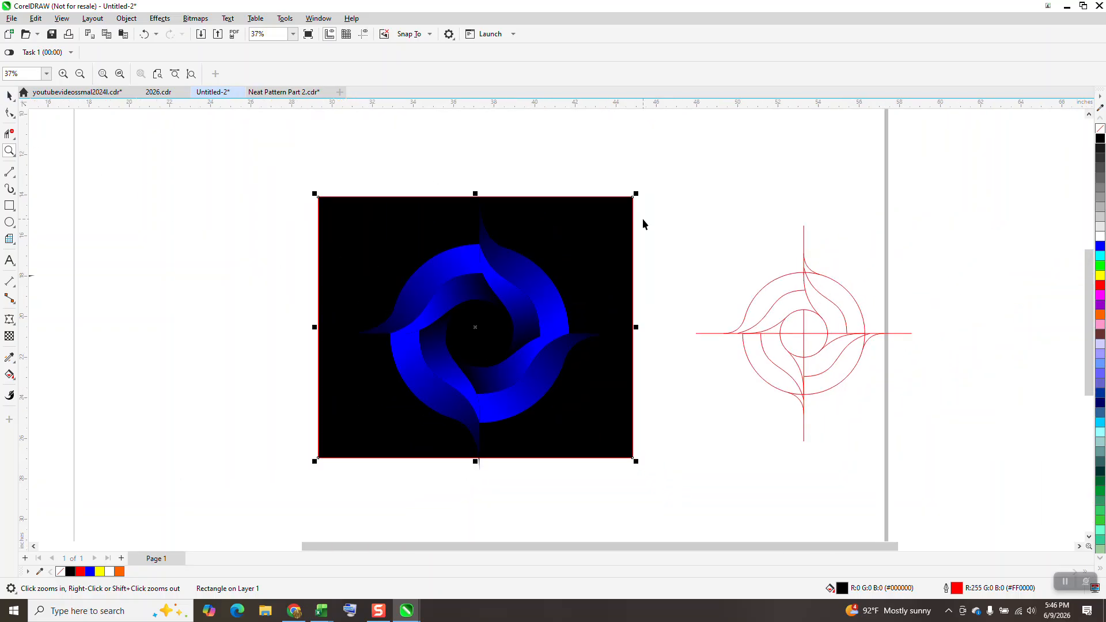
Try cyan, green, red and light gray fills on the background rectangle and restore its black fill.
left_click(1099, 256)
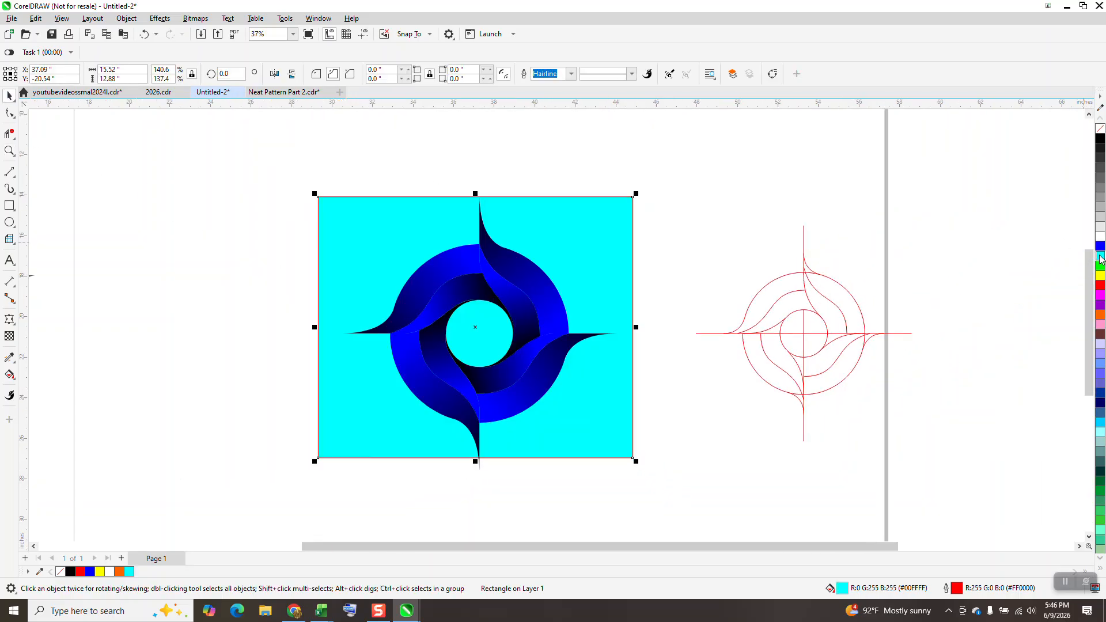
left_click(1099, 265)
left_click(1100, 284)
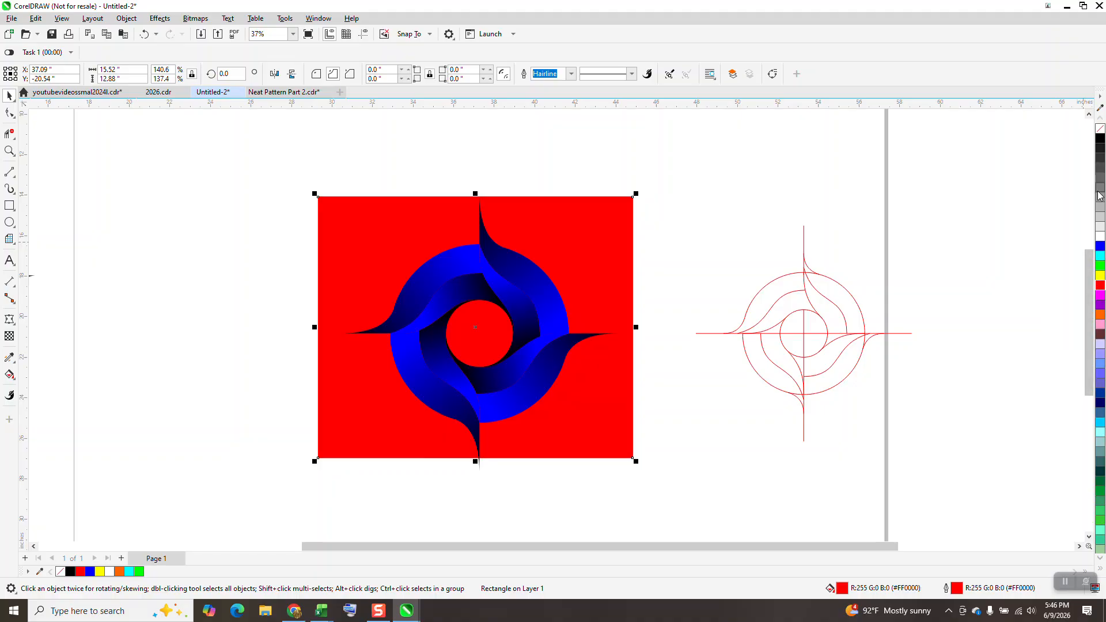
left_click(1099, 208)
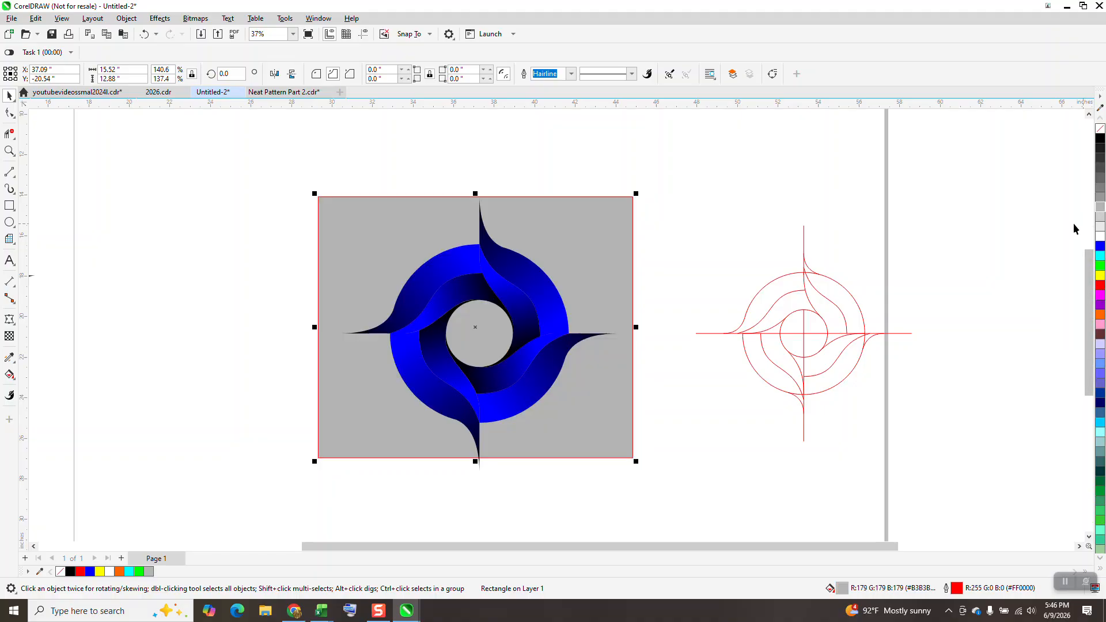
left_click(1101, 142)
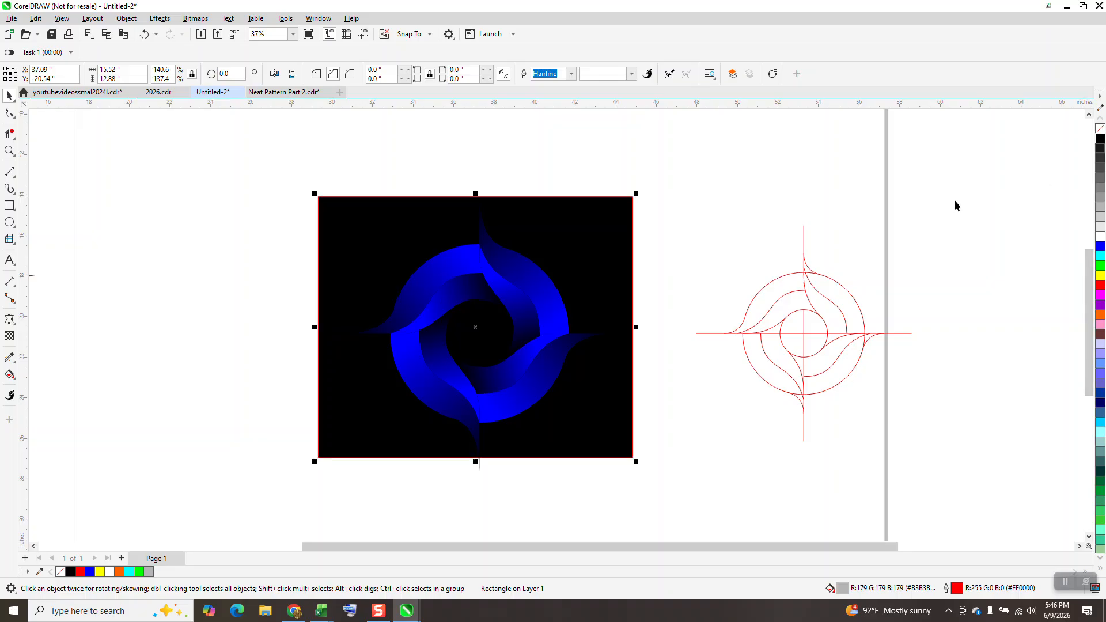
left_click(9, 151)
left_click_drag(448, 213, 571, 297)
scroll(441, 256, "down", 5)
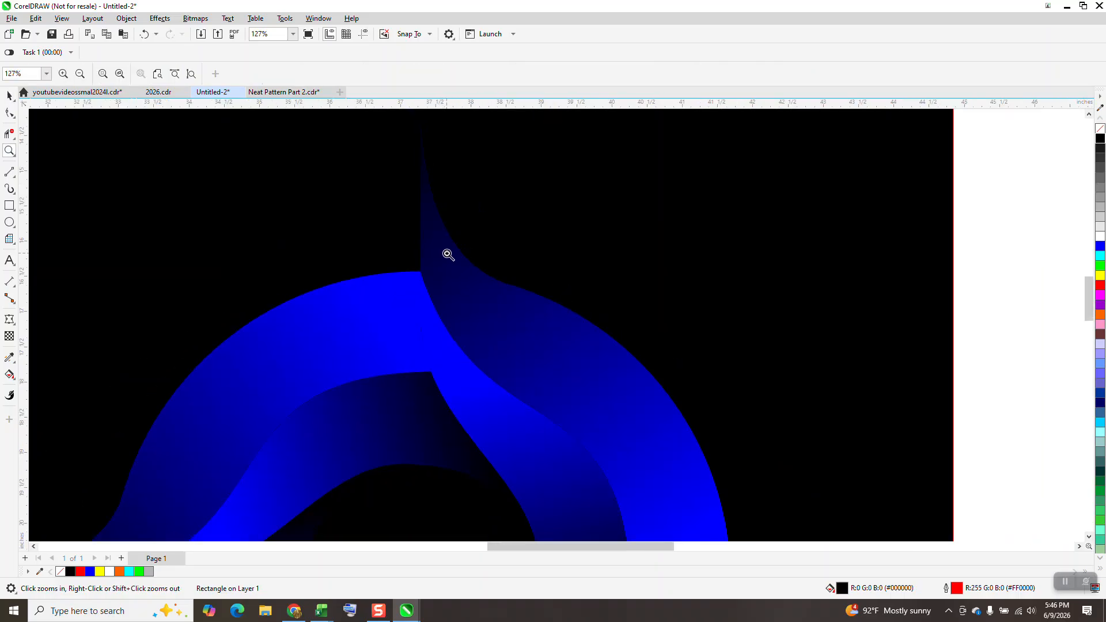
scroll(451, 260, "down", 2)
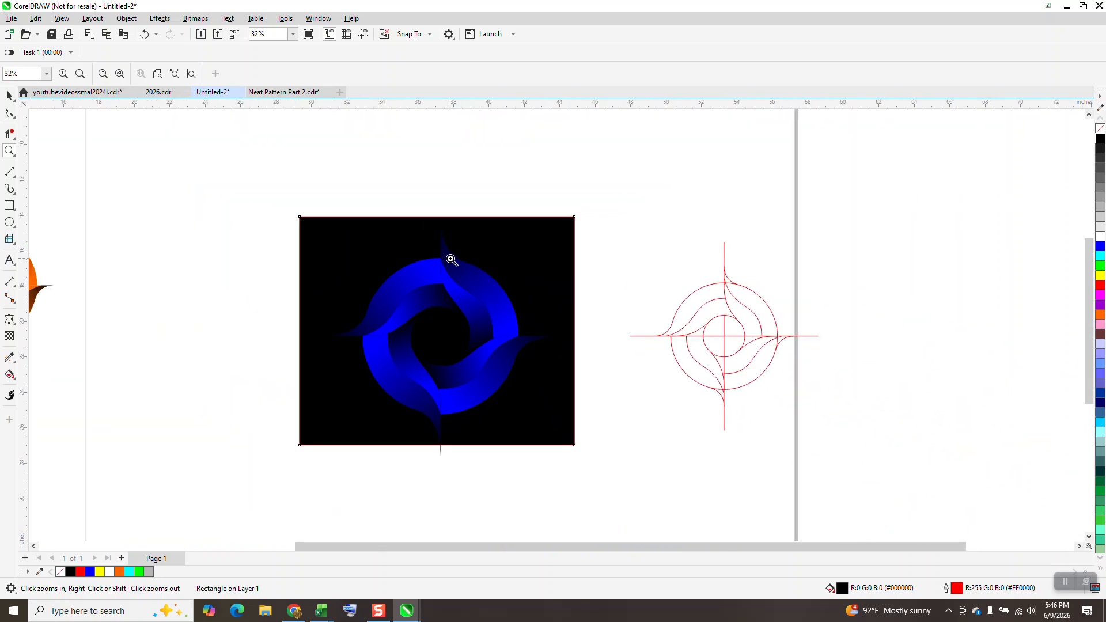
scroll(483, 264, "down", 1)
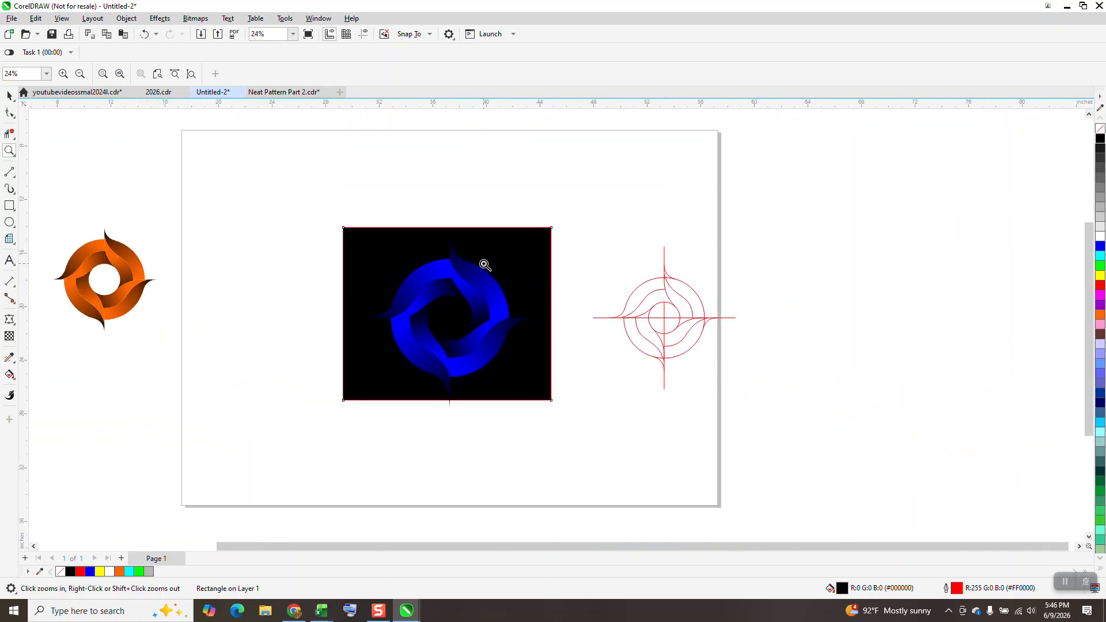